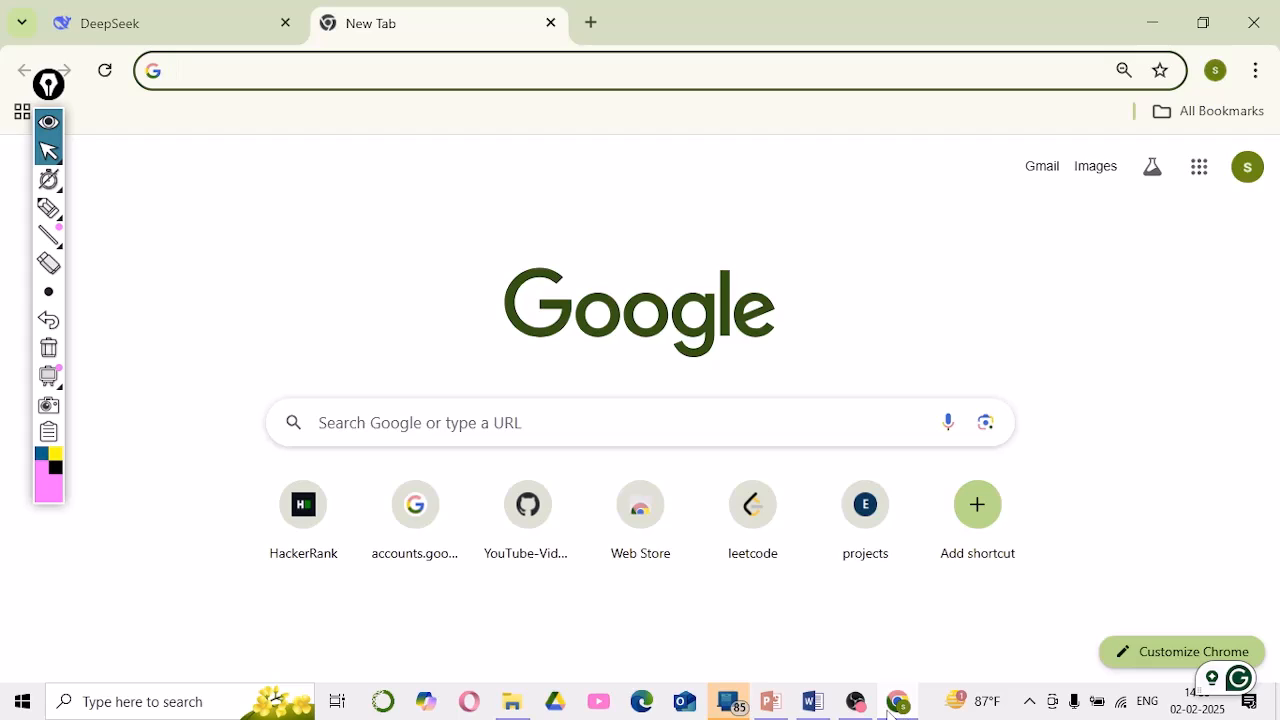
Rerun the 'deepseek.com login' Google search and open DeepSeek's free chat sign-in page in a new tab
{"action": "left_click", "coordinate": [525, 430]}
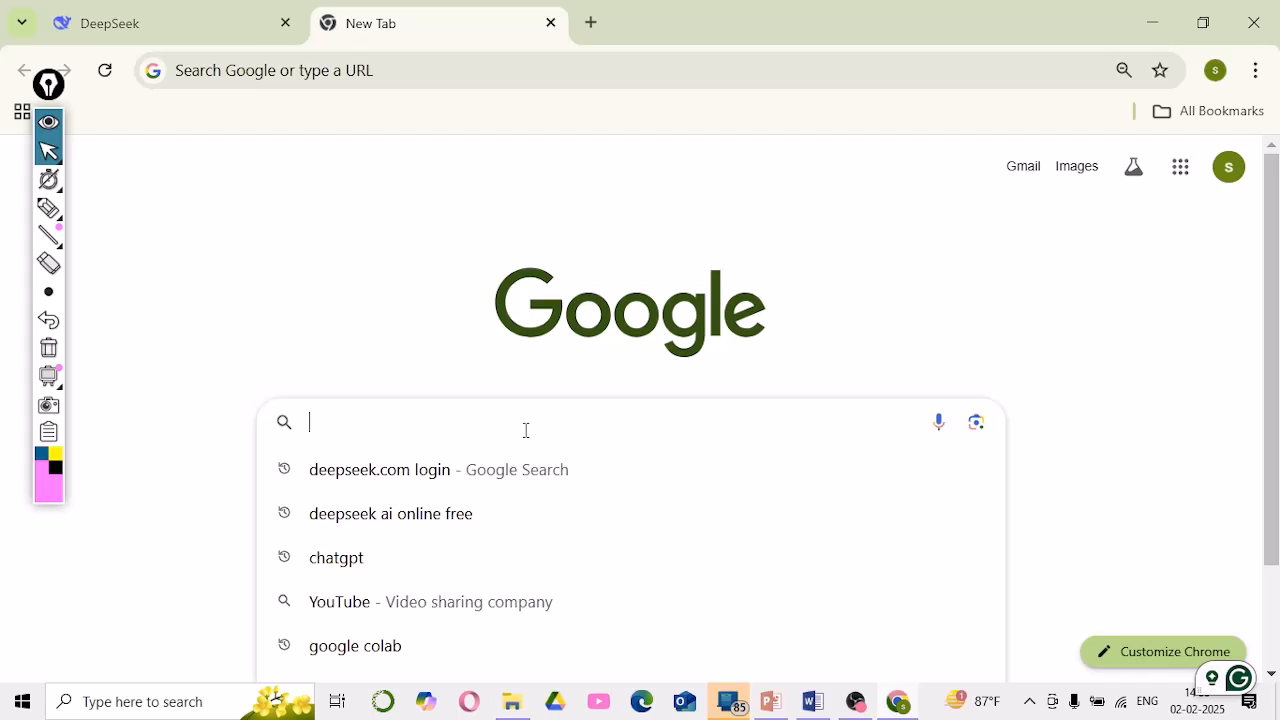
{"action": "left_click", "coordinate": [436, 474]}
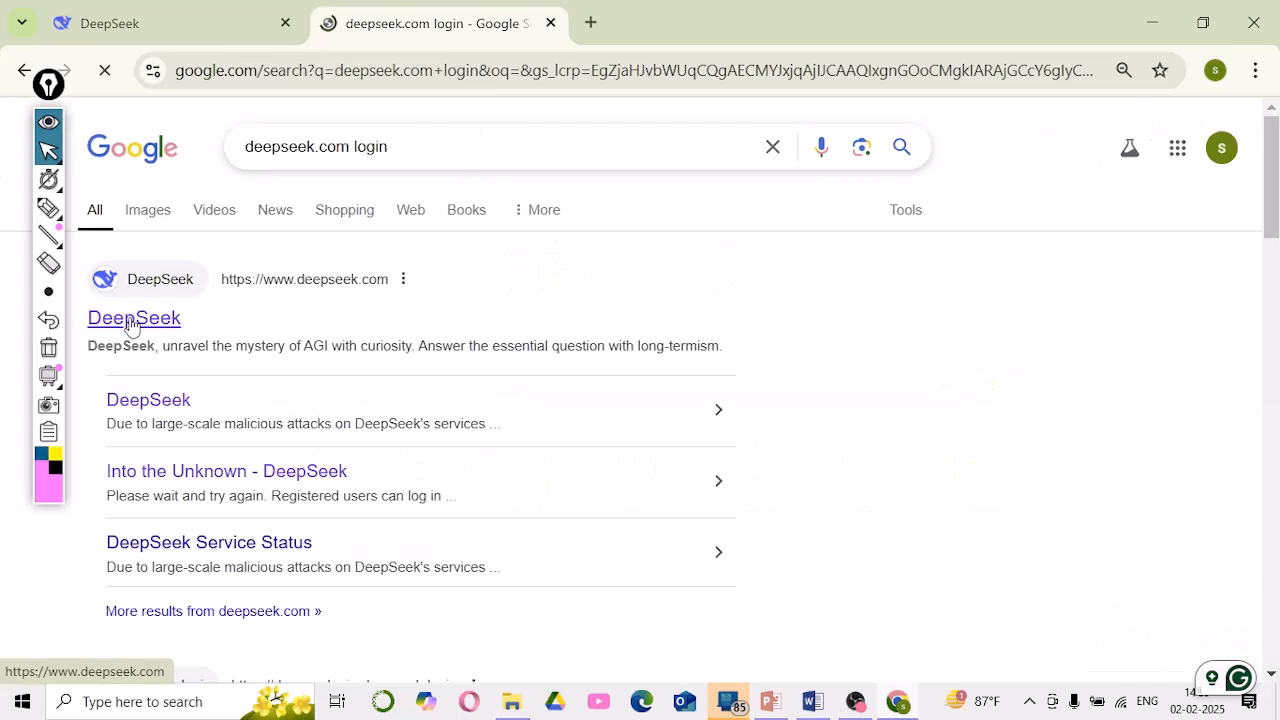
{"action": "left_click", "coordinate": [140, 335]}
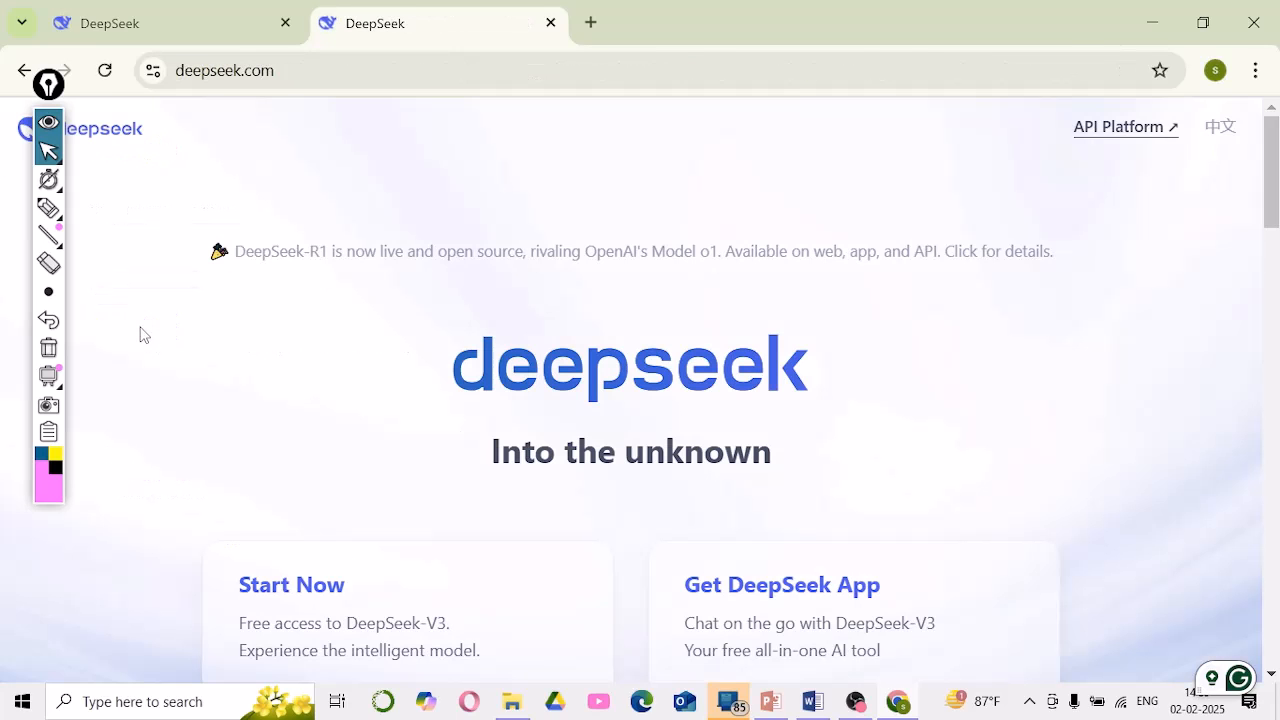
{"action": "scroll", "coordinate": [478, 588], "scroll_direction": "down", "scroll_amount": 1}
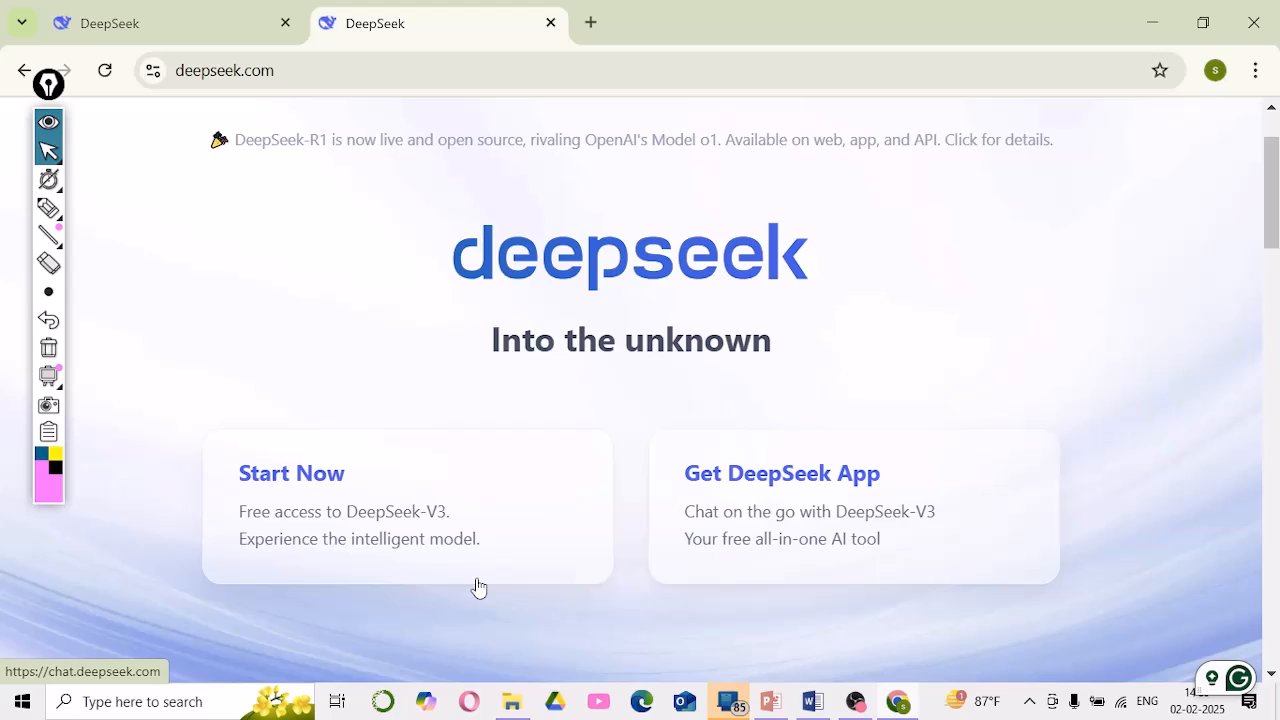
{"action": "left_click", "coordinate": [323, 490]}
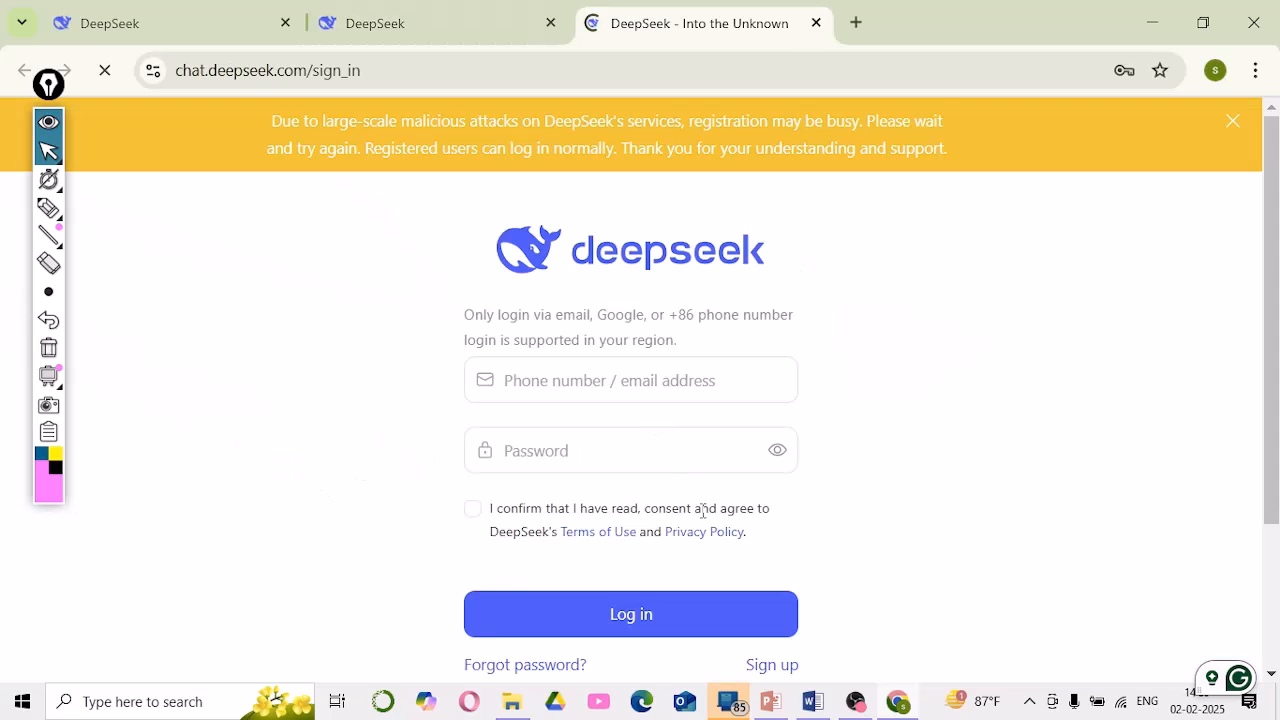
{"action": "scroll", "coordinate": [702, 510], "scroll_direction": "down", "scroll_amount": 2}
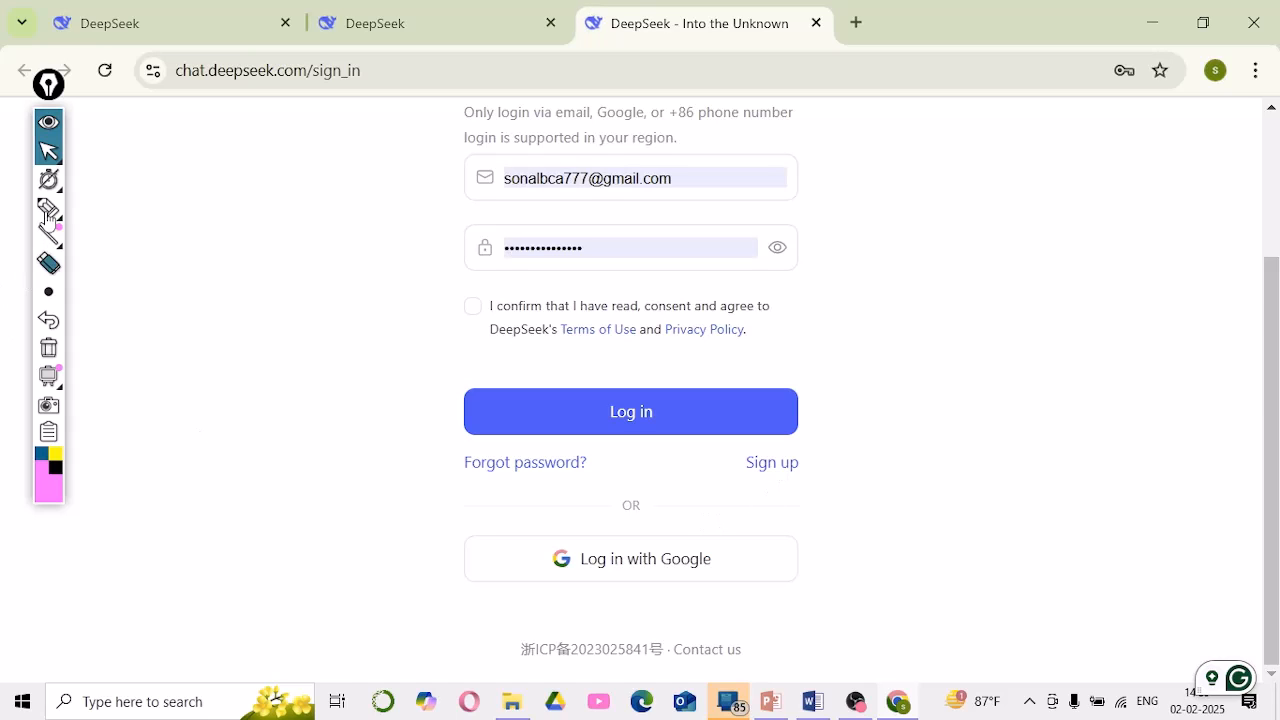
Circle the Sign up option with a blue marker, then return to the browser
{"action": "left_click", "coordinate": [41, 458]}
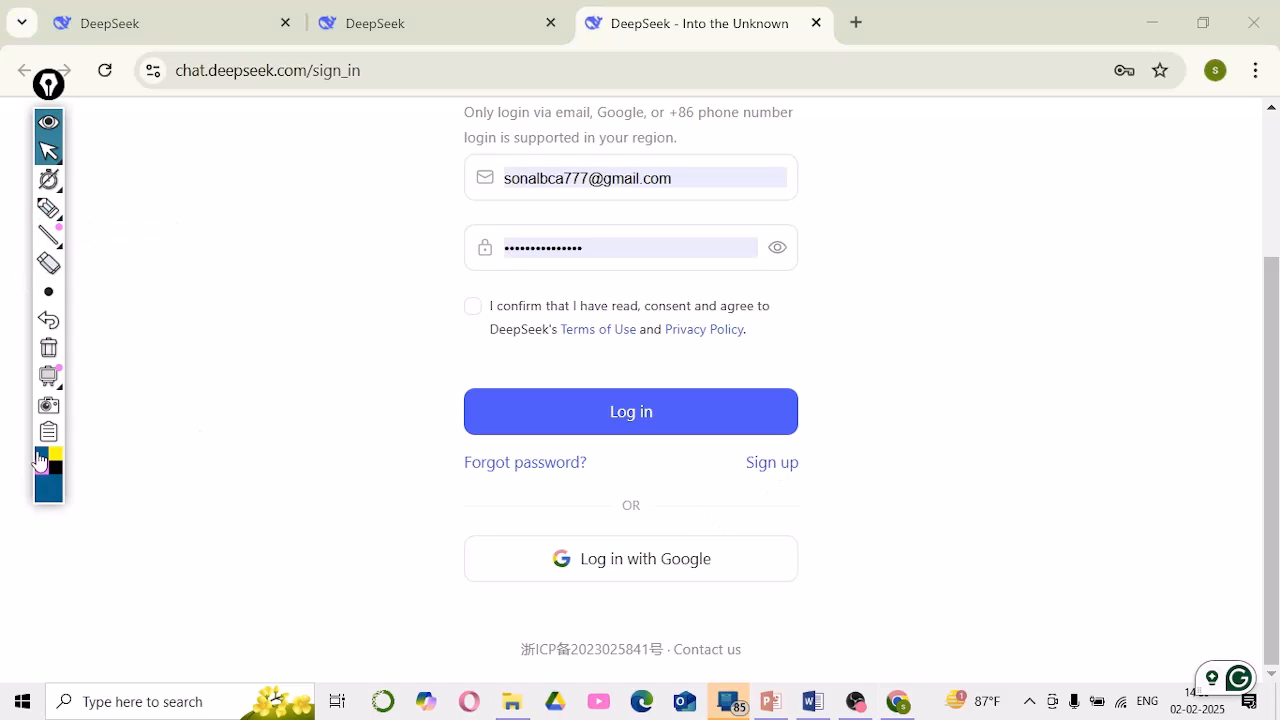
{"action": "left_click", "coordinate": [48, 207]}
{"action": "mouse_move", "coordinate": [855, 465]}
{"action": "left_mouse_down"}
{"action": "mouse_move", "coordinate": [766, 443]}
{"action": "mouse_move", "coordinate": [731, 480]}
{"action": "mouse_move", "coordinate": [829, 471]}
{"action": "mouse_move", "coordinate": [835, 458]}
{"action": "left_mouse_up"}
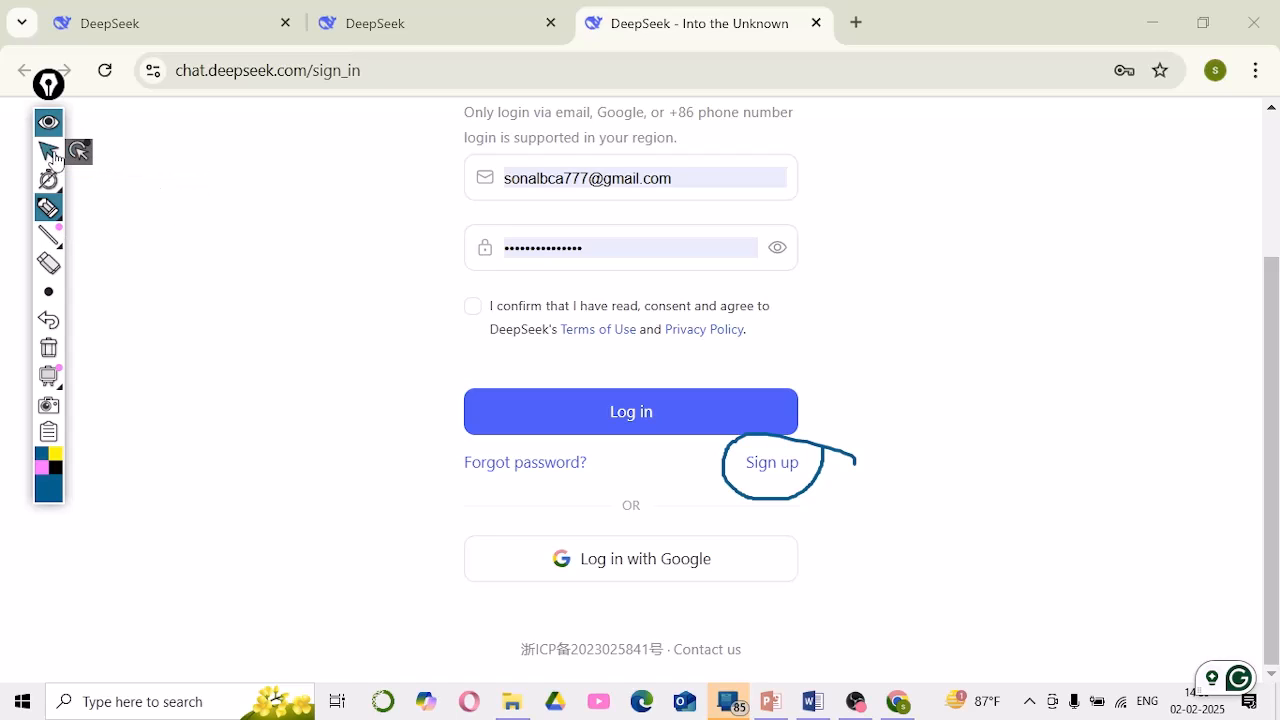
{"action": "left_click", "coordinate": [48, 150]}
{"action": "left_click", "coordinate": [785, 470]}
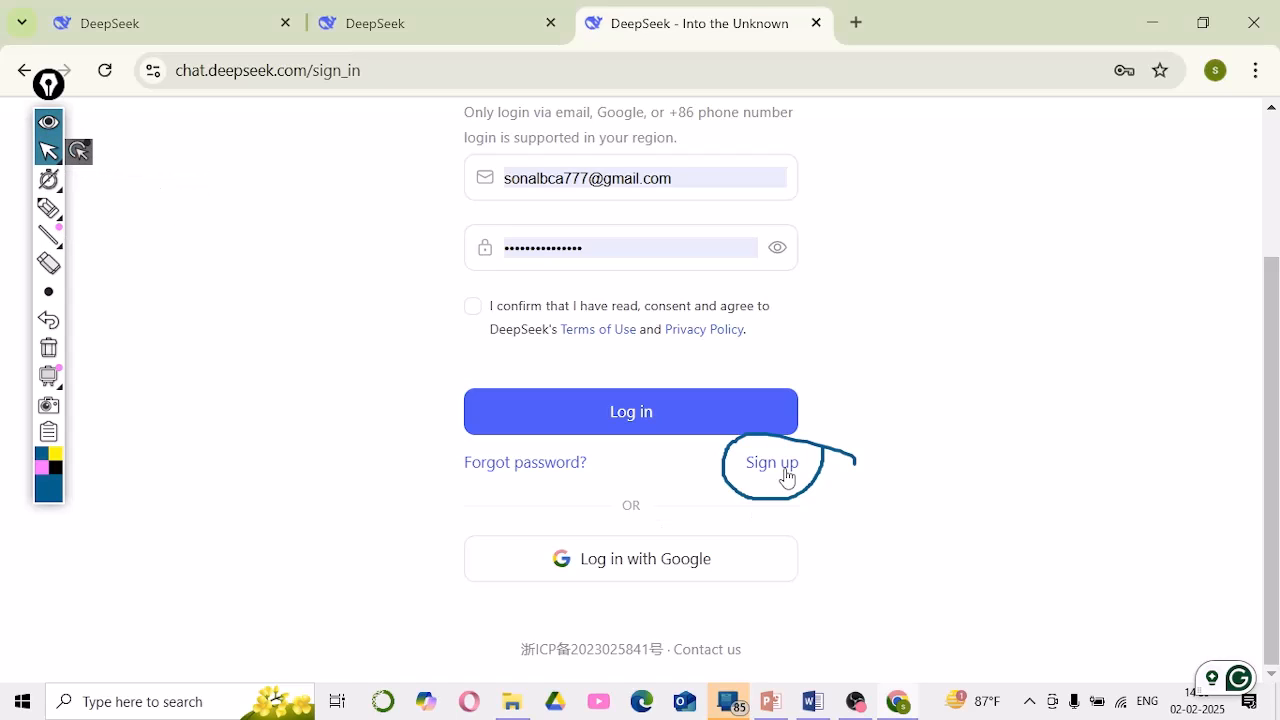
Switch to the registration form, clear the annotation circle, and enter the e-mail address
{"action": "left_click", "coordinate": [787, 476]}
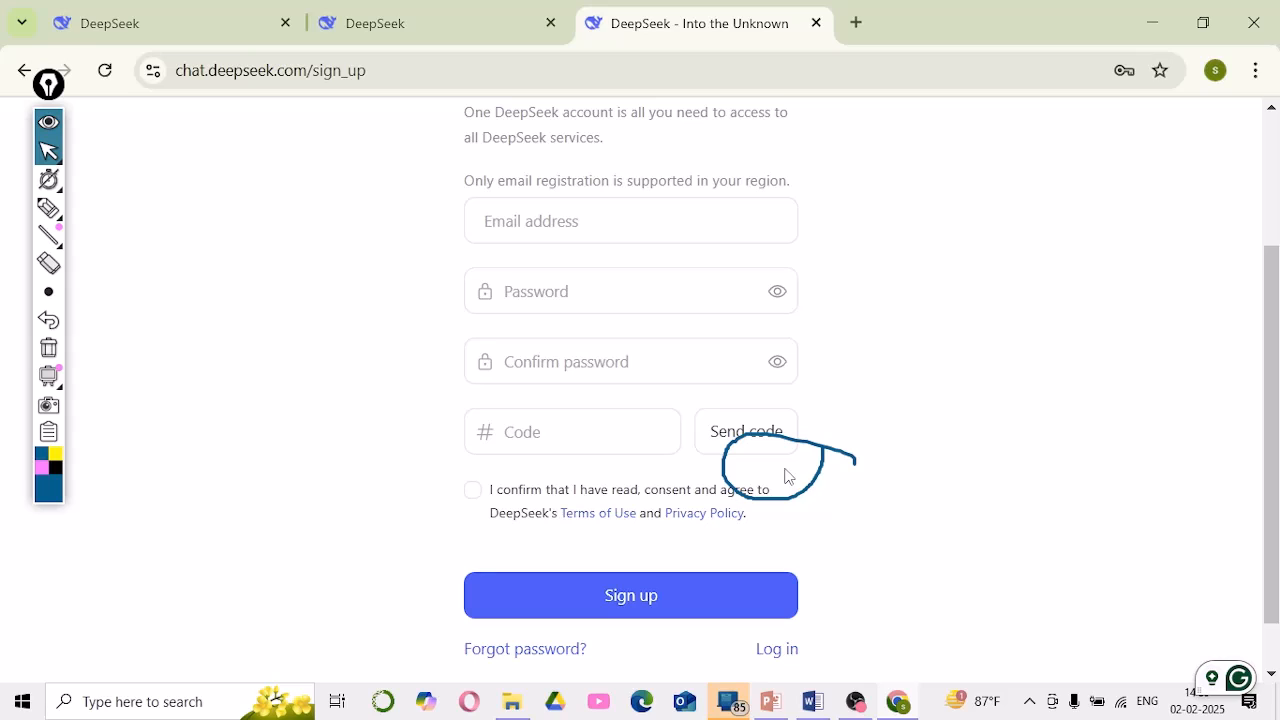
{"action": "left_click", "coordinate": [48, 348]}
{"action": "left_click", "coordinate": [553, 222]}
{"action": "left_click", "coordinate": [553, 222]}
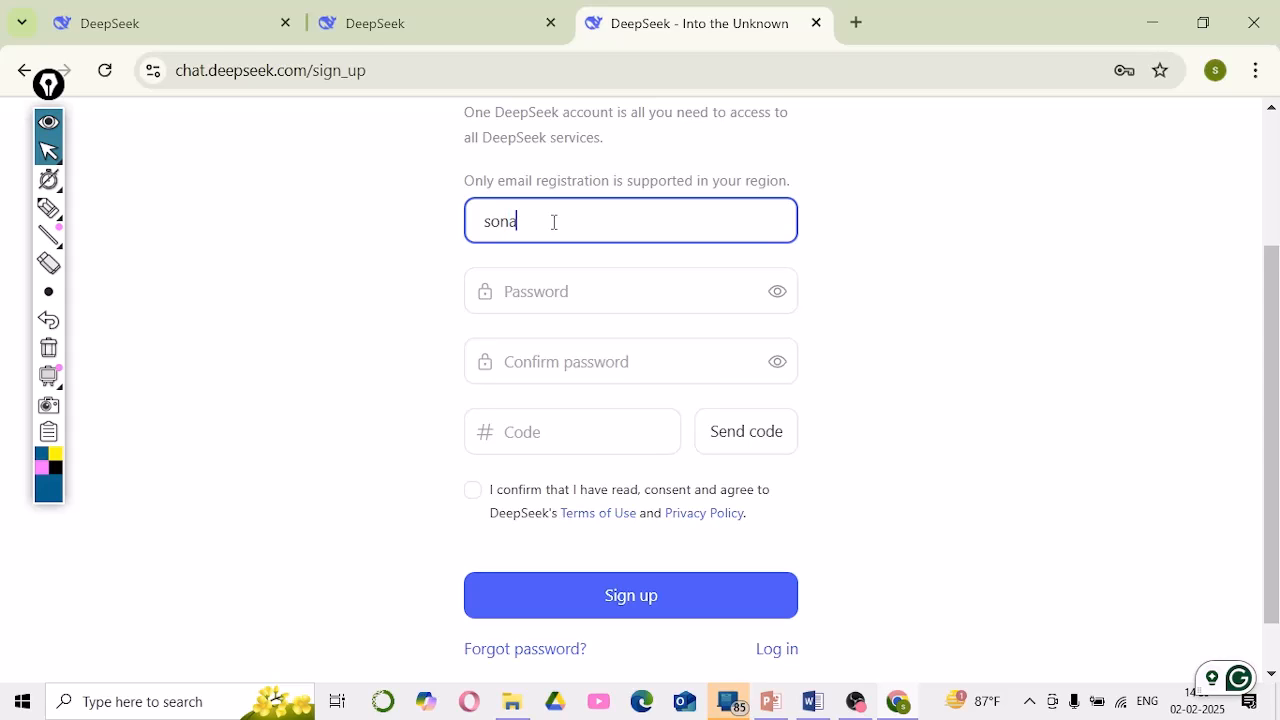
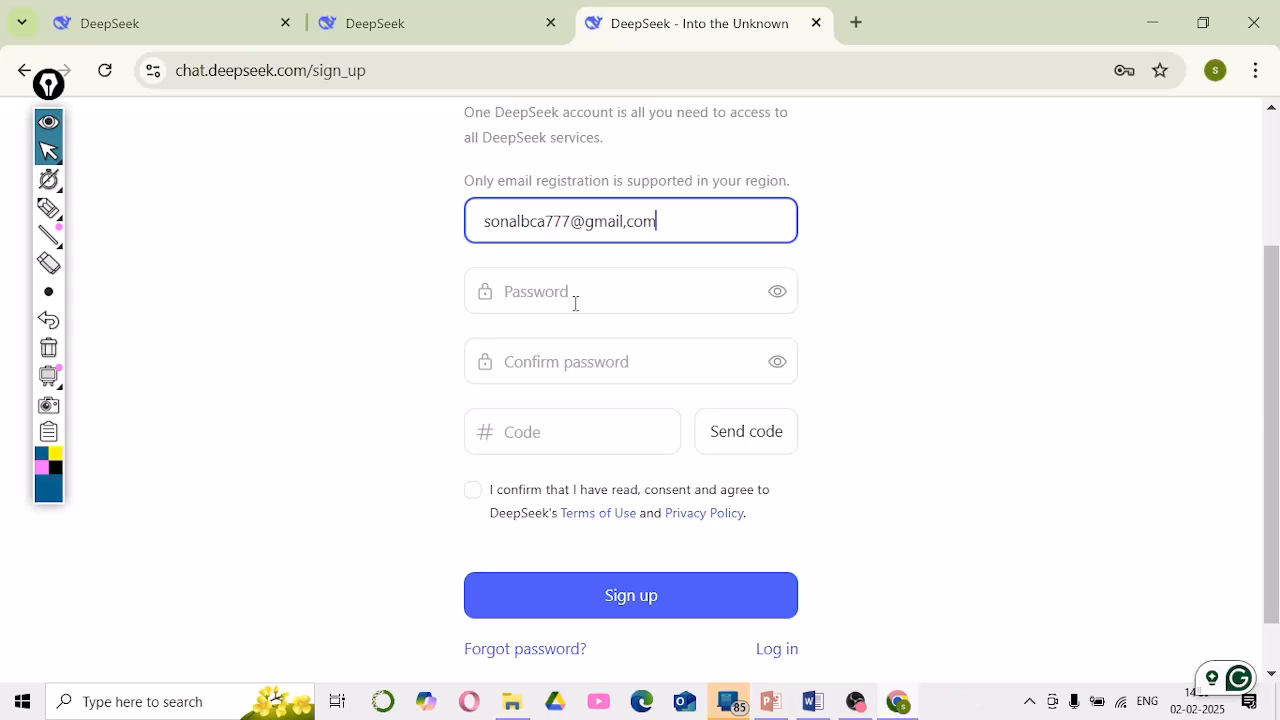
{"action": "left_click", "coordinate": [575, 303]}
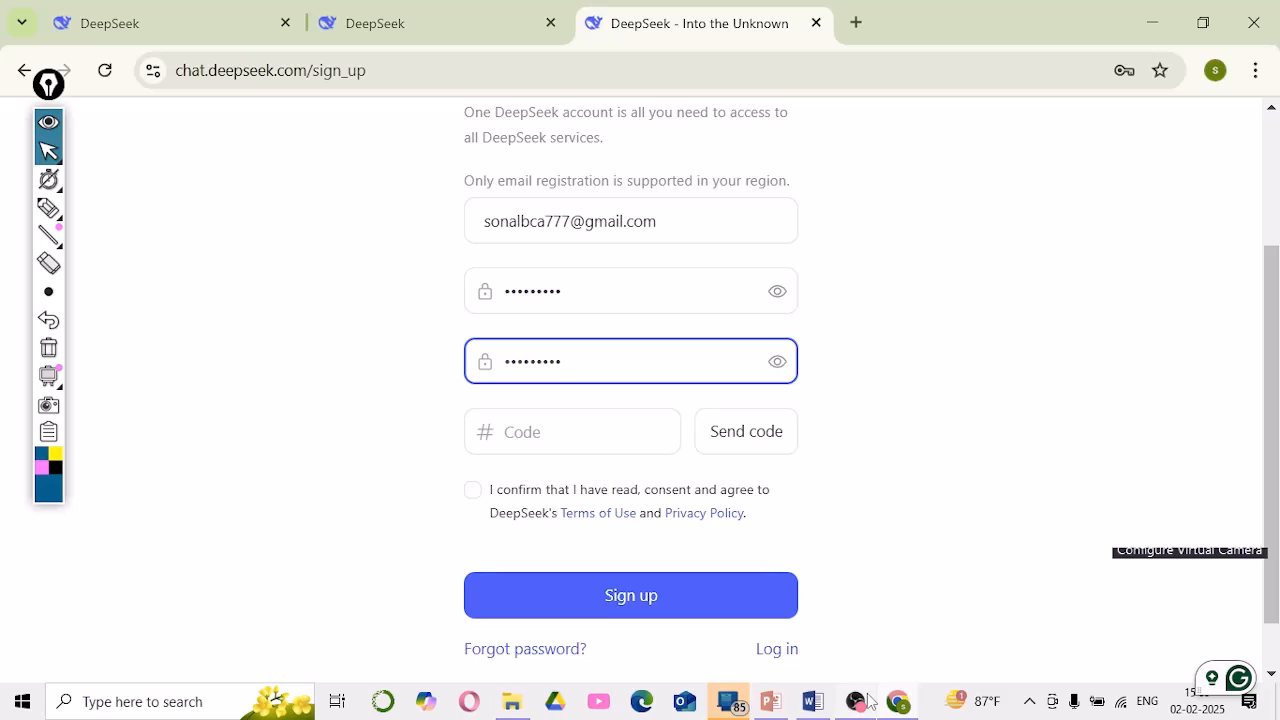
Request the e-mailed verification code, tick the consent box, and submit the sign-up
{"action": "left_click", "coordinate": [748, 438]}
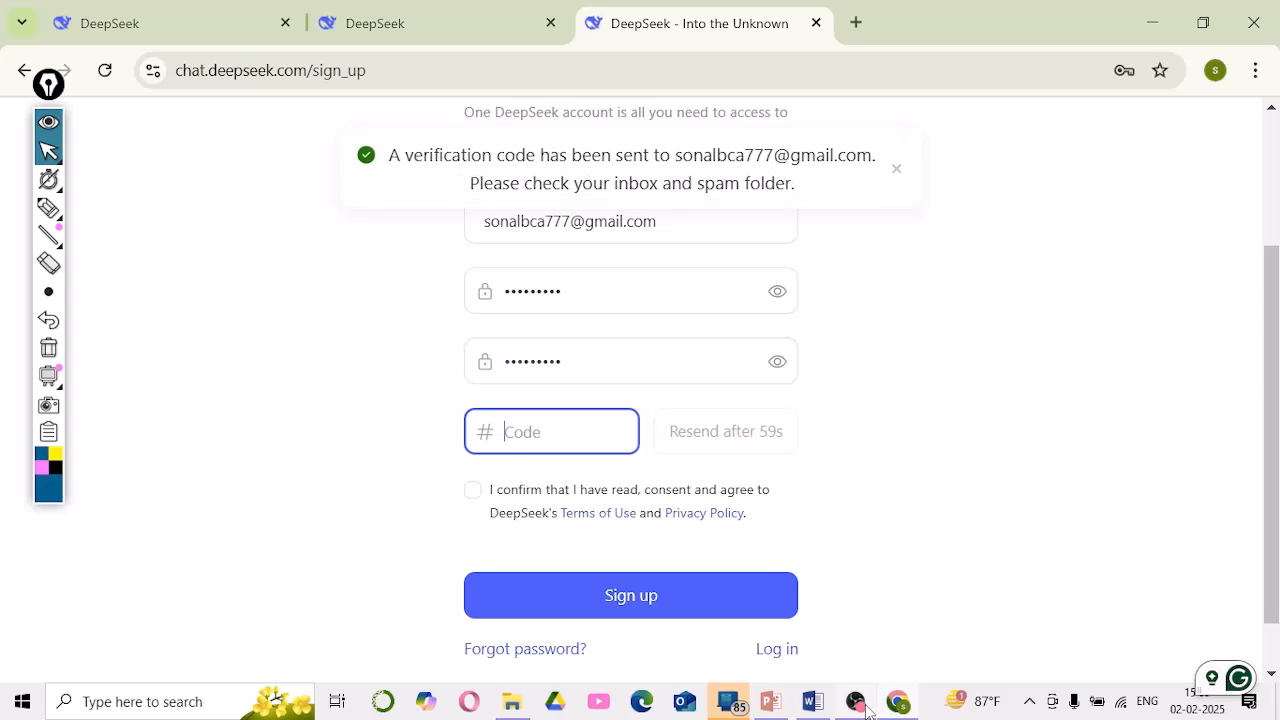
{"action": "mouse_move", "coordinate": [857, 708]}
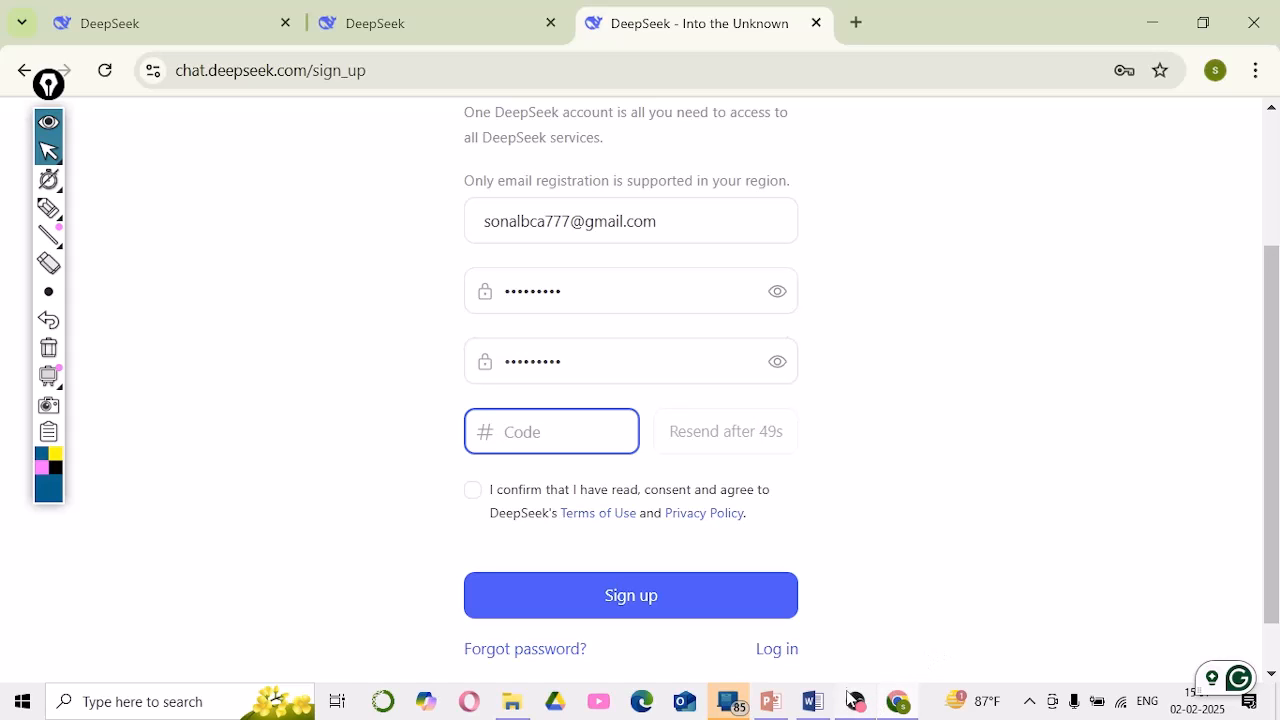
{"action": "left_click", "coordinate": [855, 701]}
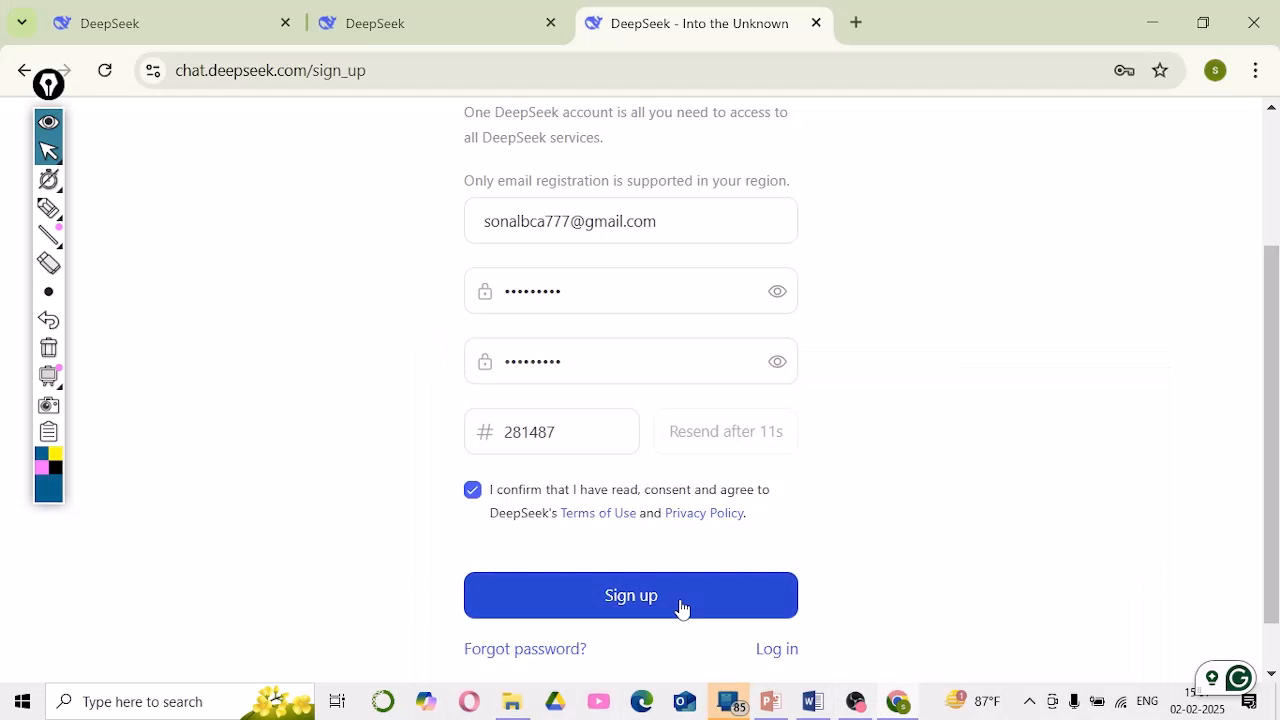
{"action": "left_click", "coordinate": [668, 604]}
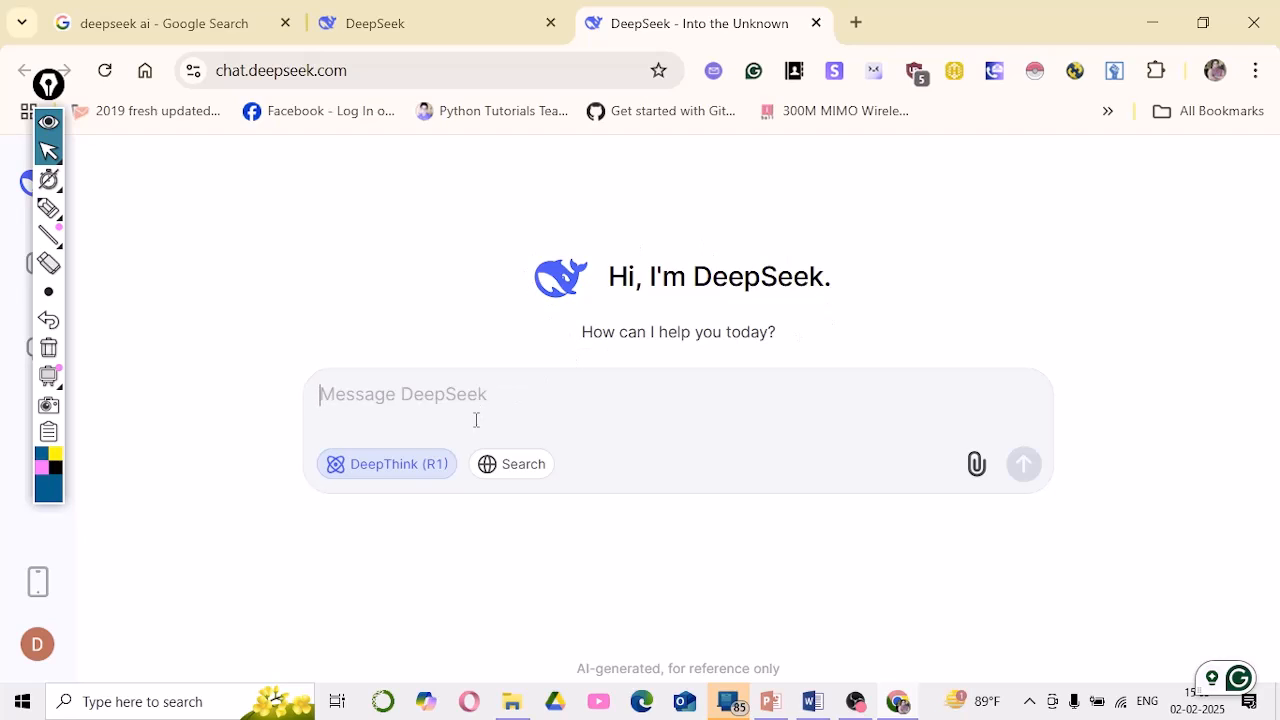
Send DeepThink the message 'hi, how are you and how you can help me'
{"action": "left_click", "coordinate": [507, 407]}
{"action": "type", "text": "hi"}
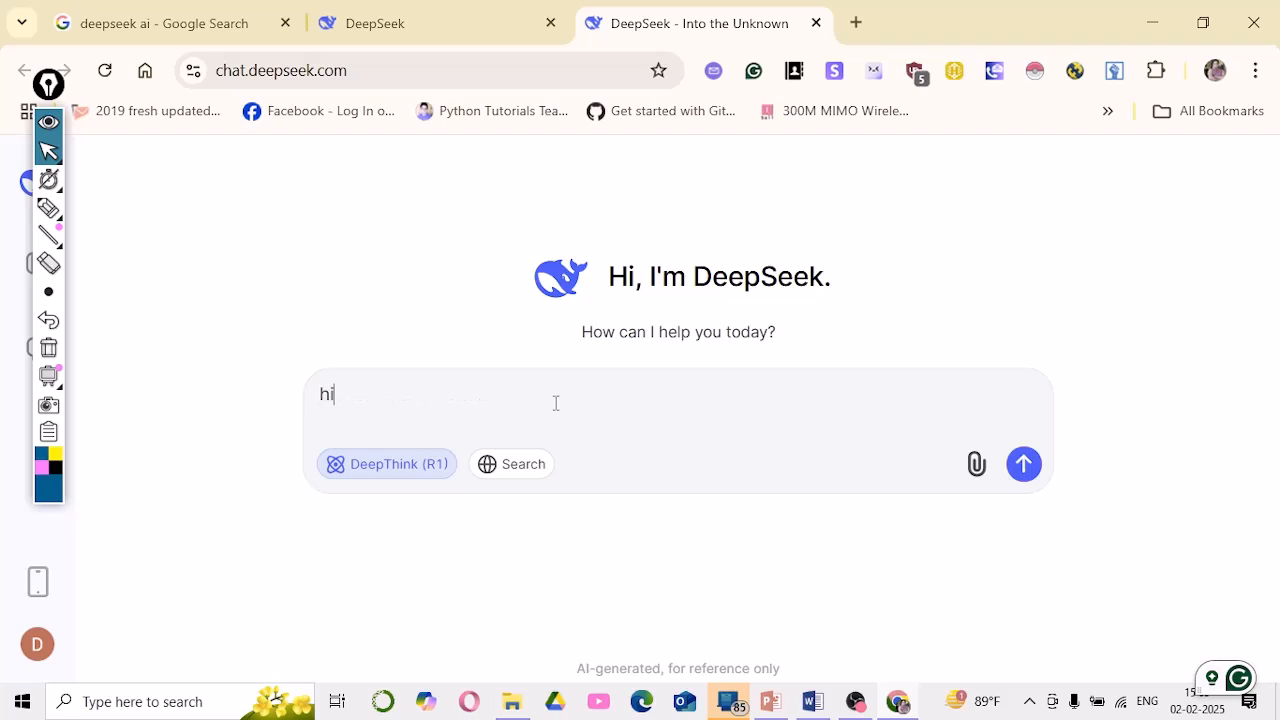
{"action": "type", "text": ", how are you a"}
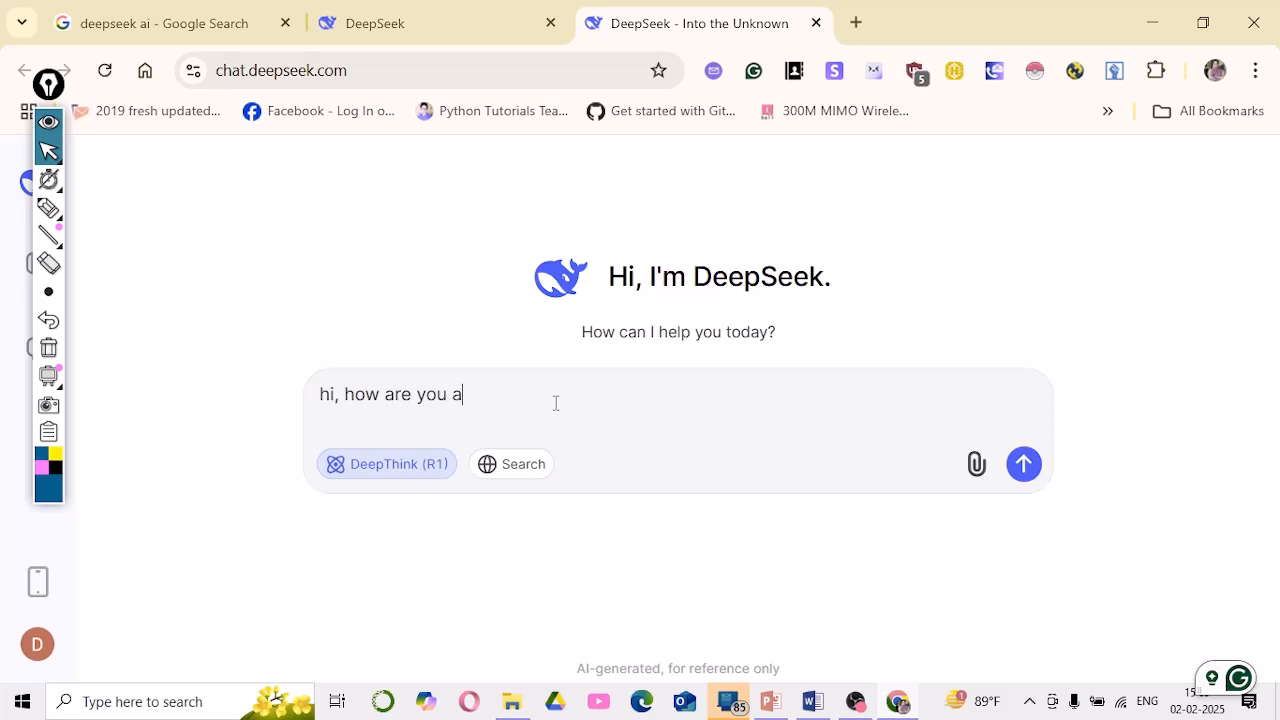
{"action": "type", "text": "nd how you can help me"}
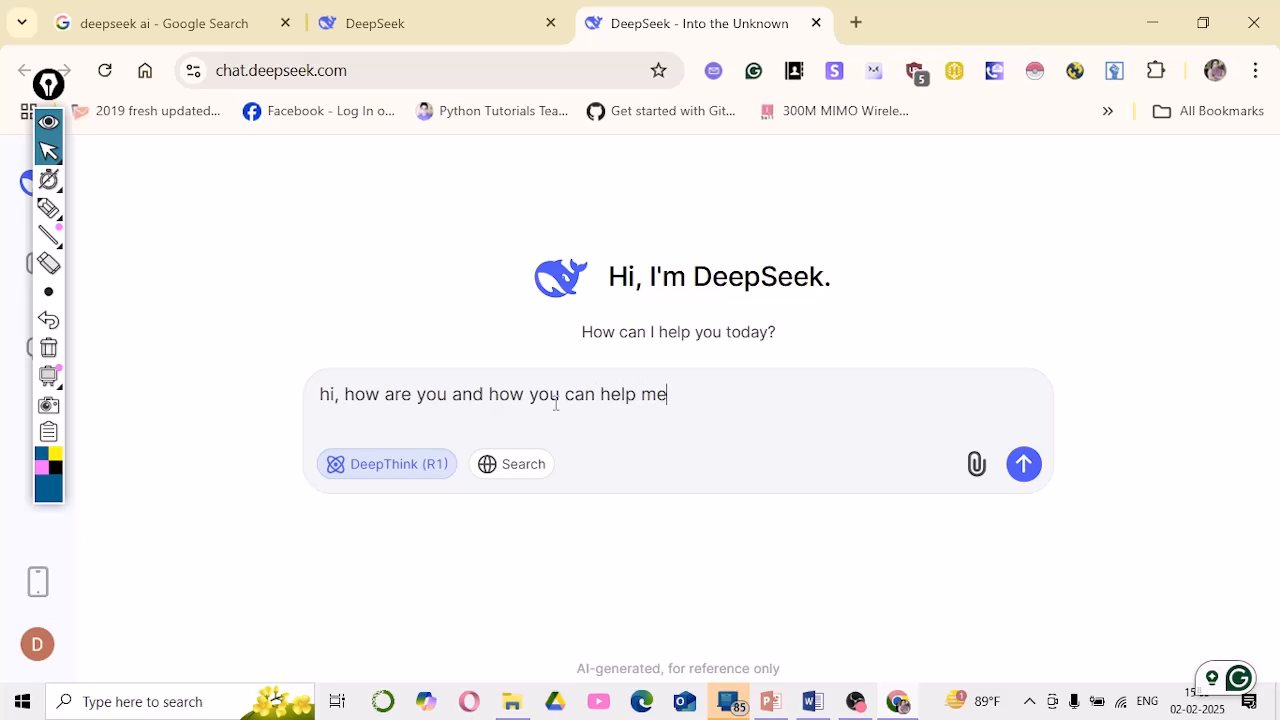
{"action": "key", "text": "Return"}
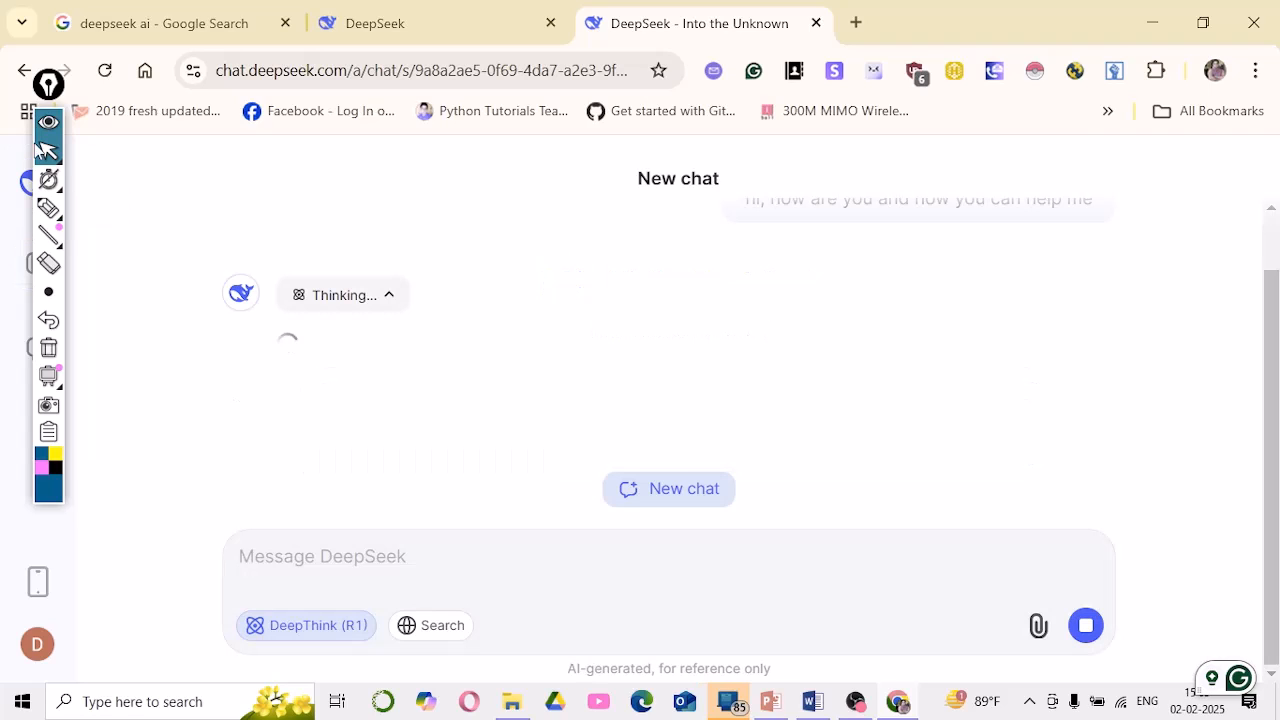
Try a pen underline, erase it, and scroll up to the 'Thought for 9 seconds' reasoning
{"action": "mouse_move", "coordinate": [54, 212]}
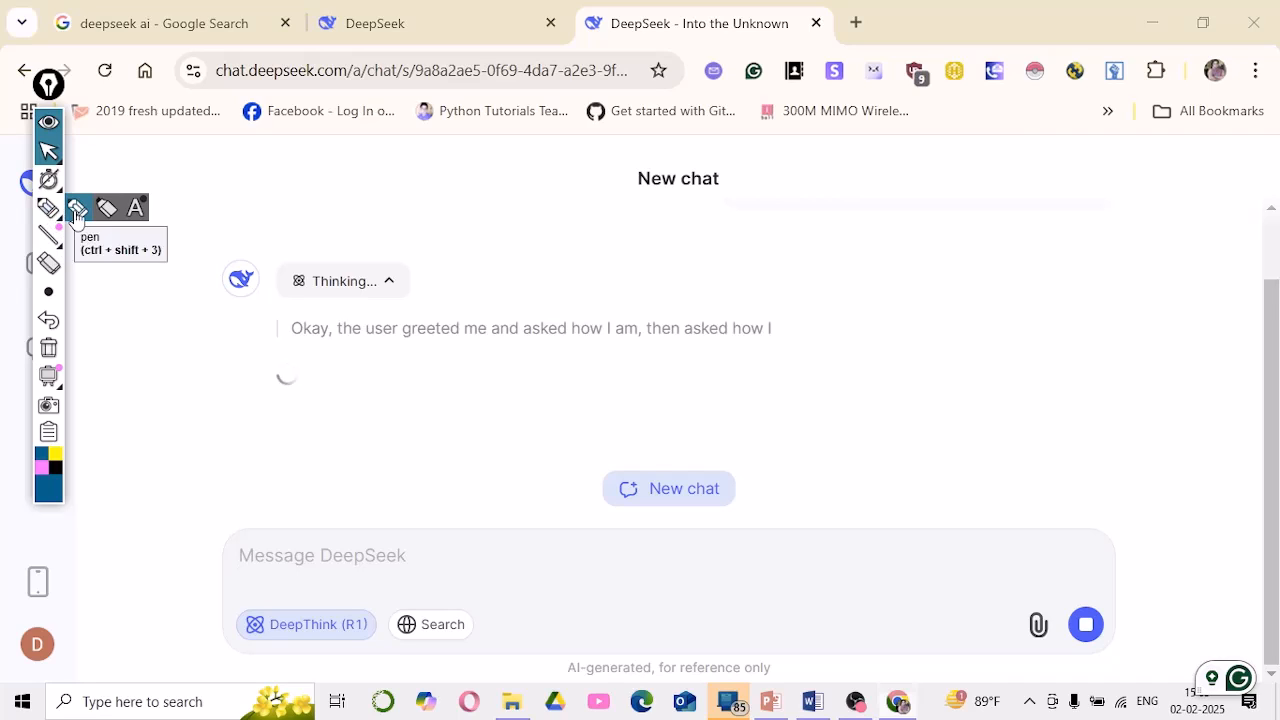
{"action": "left_click", "coordinate": [50, 210]}
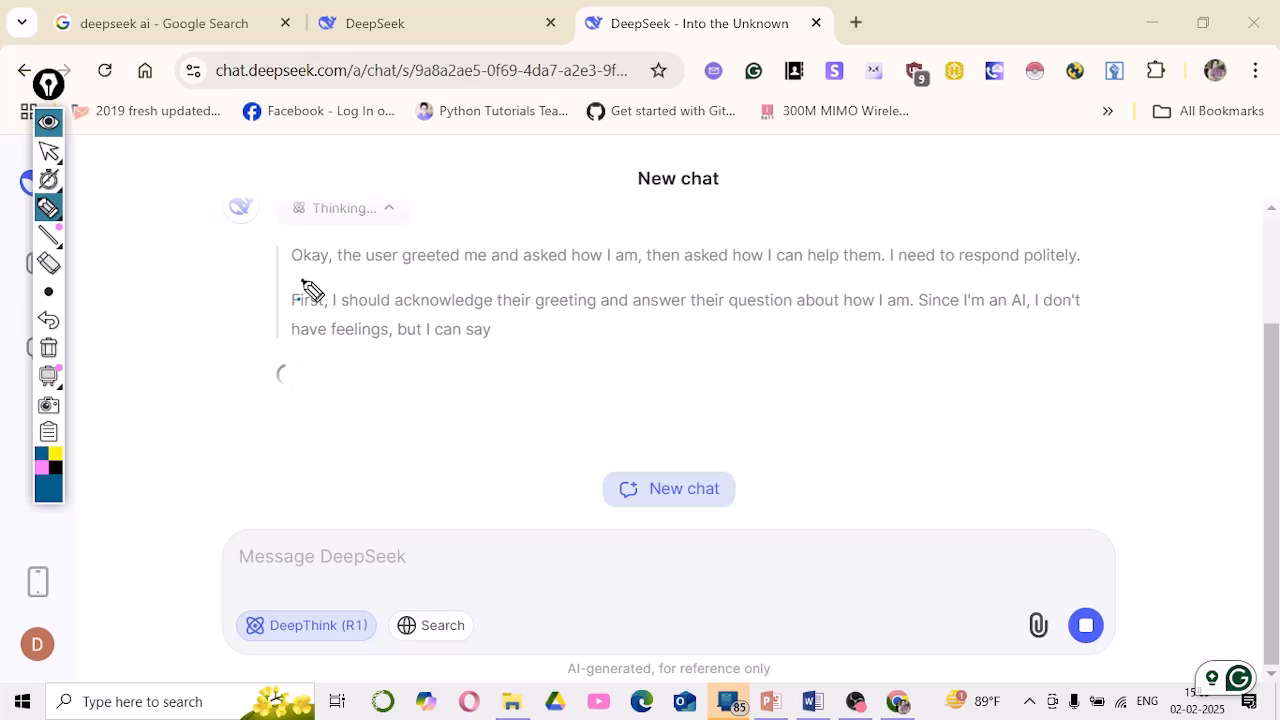
{"action": "left_click_drag", "start_coordinate": [302, 281], "coordinate": [888, 272]}
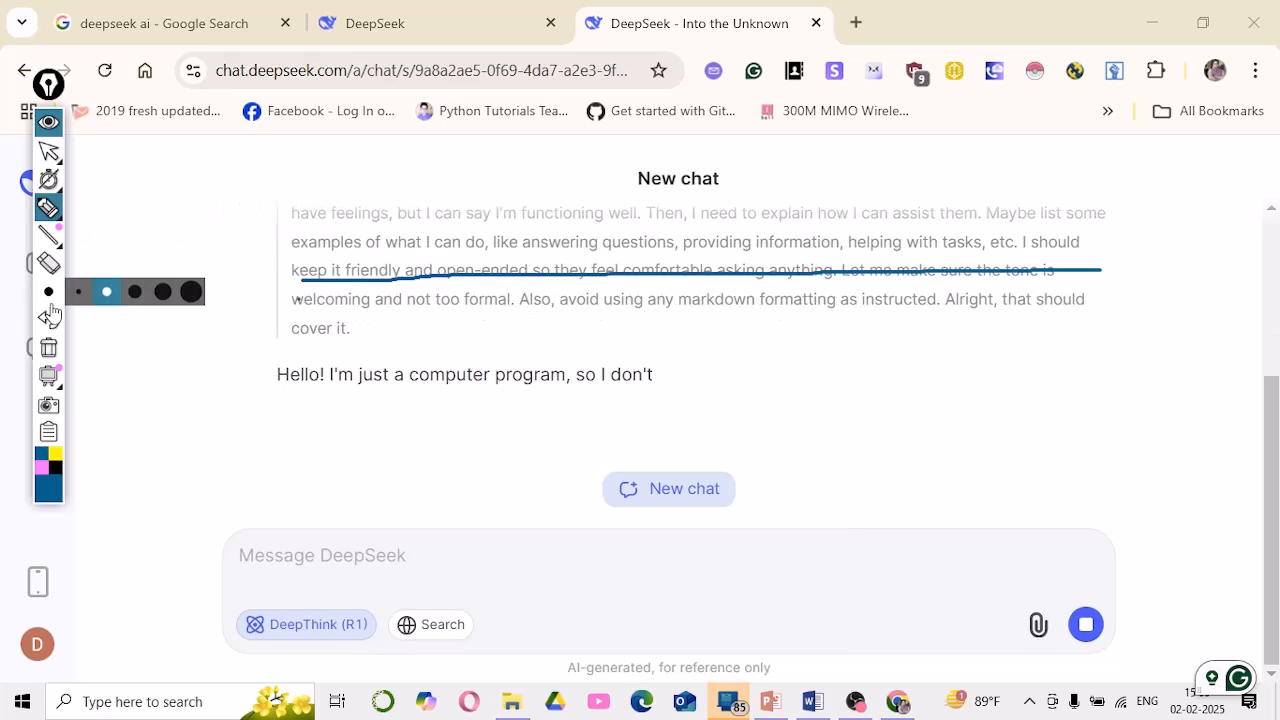
{"action": "left_click", "coordinate": [54, 349]}
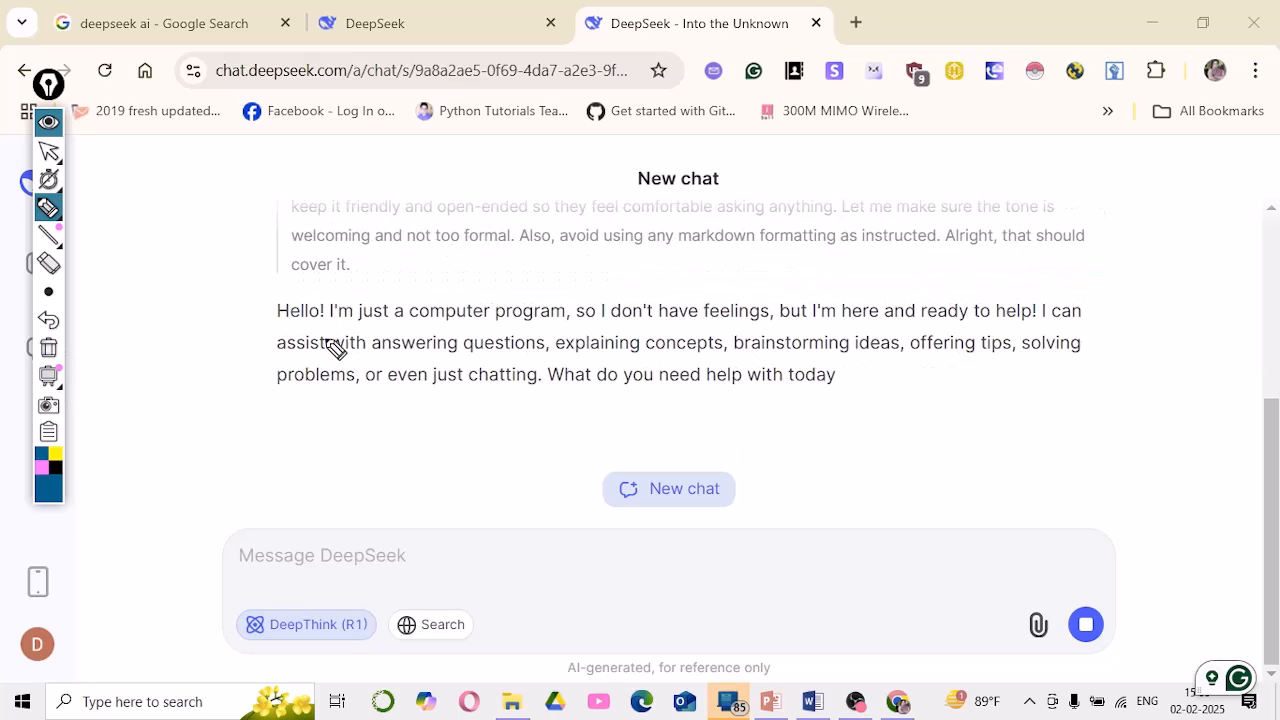
{"action": "left_click", "coordinate": [52, 158]}
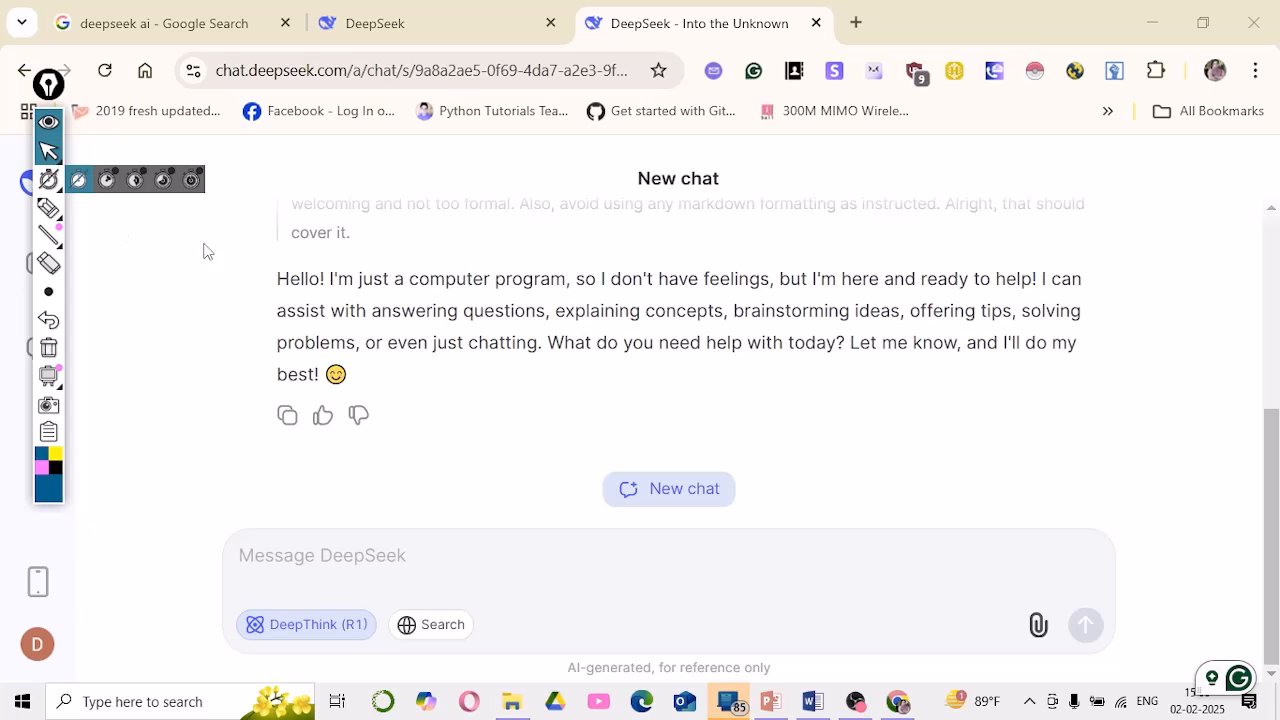
{"action": "scroll", "coordinate": [814, 249], "scroll_direction": "up", "scroll_amount": 1}
{"action": "scroll", "coordinate": [760, 302], "scroll_direction": "up", "scroll_amount": 1}
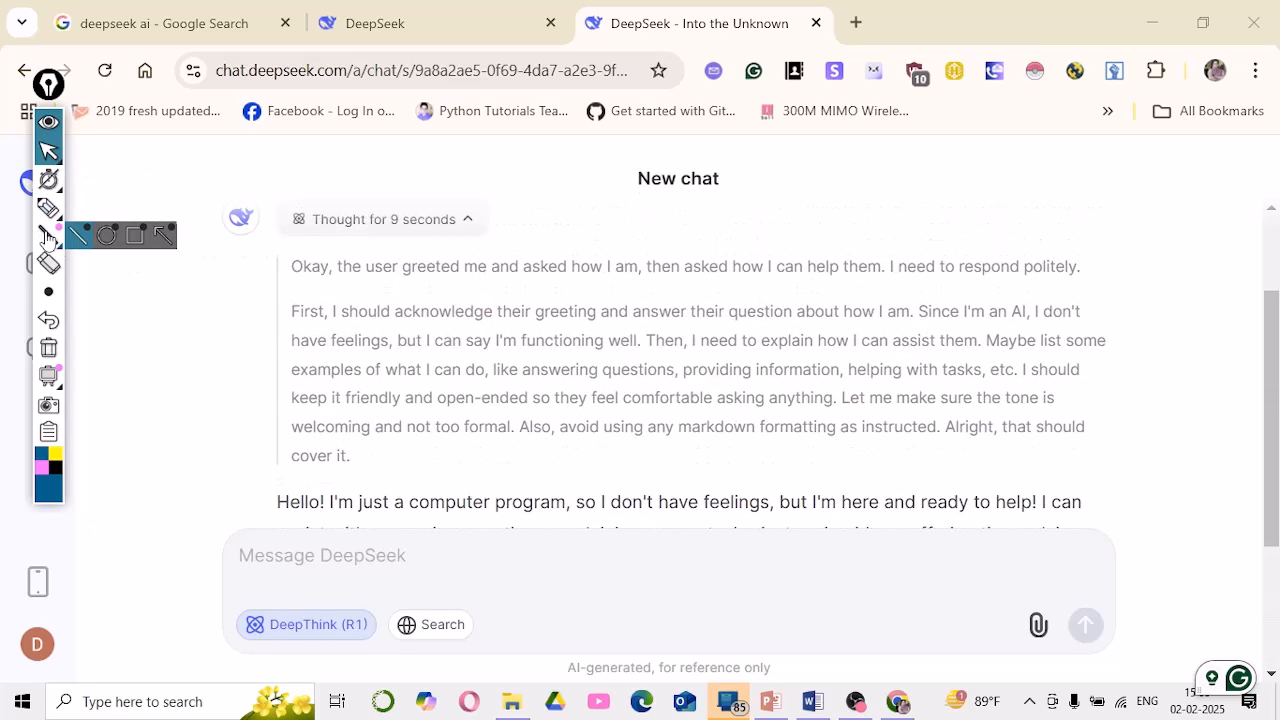
Underline key reasoning phrases, from the user's greeting to 'keep it friendly and open-ended'
{"action": "left_click", "coordinate": [47, 210]}
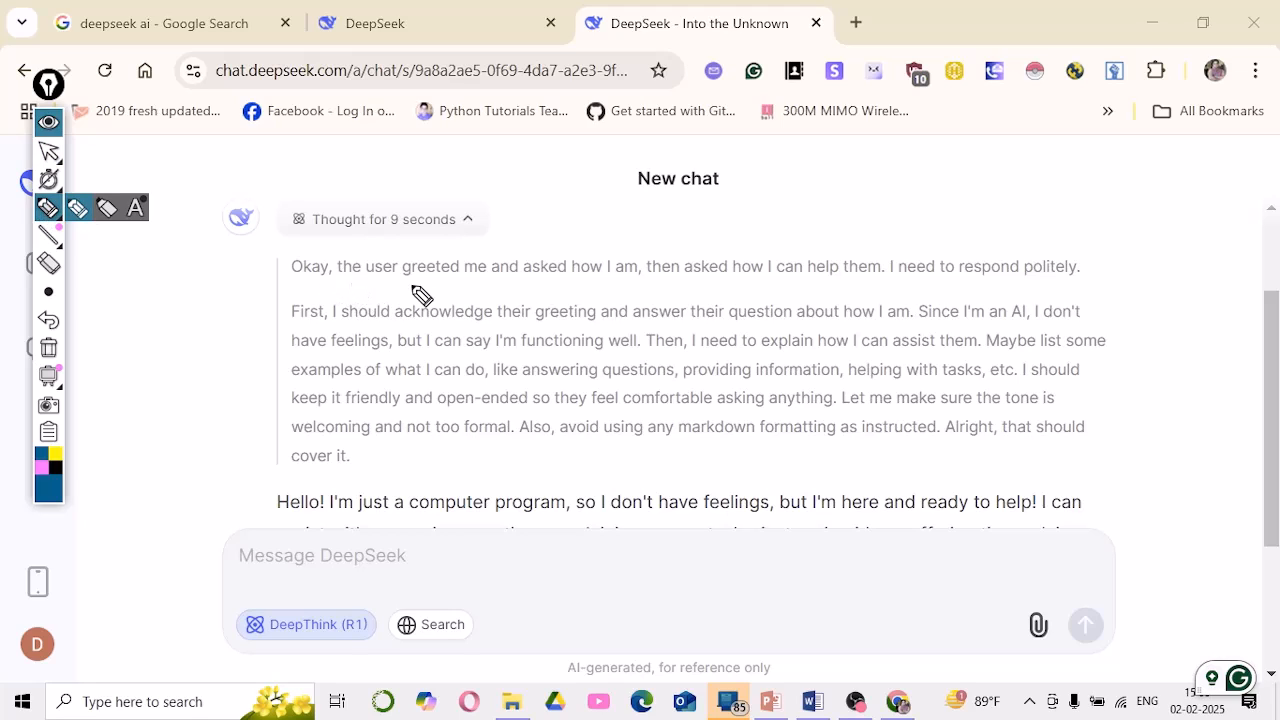
{"action": "left_click_drag", "start_coordinate": [392, 286], "coordinate": [1097, 285]}
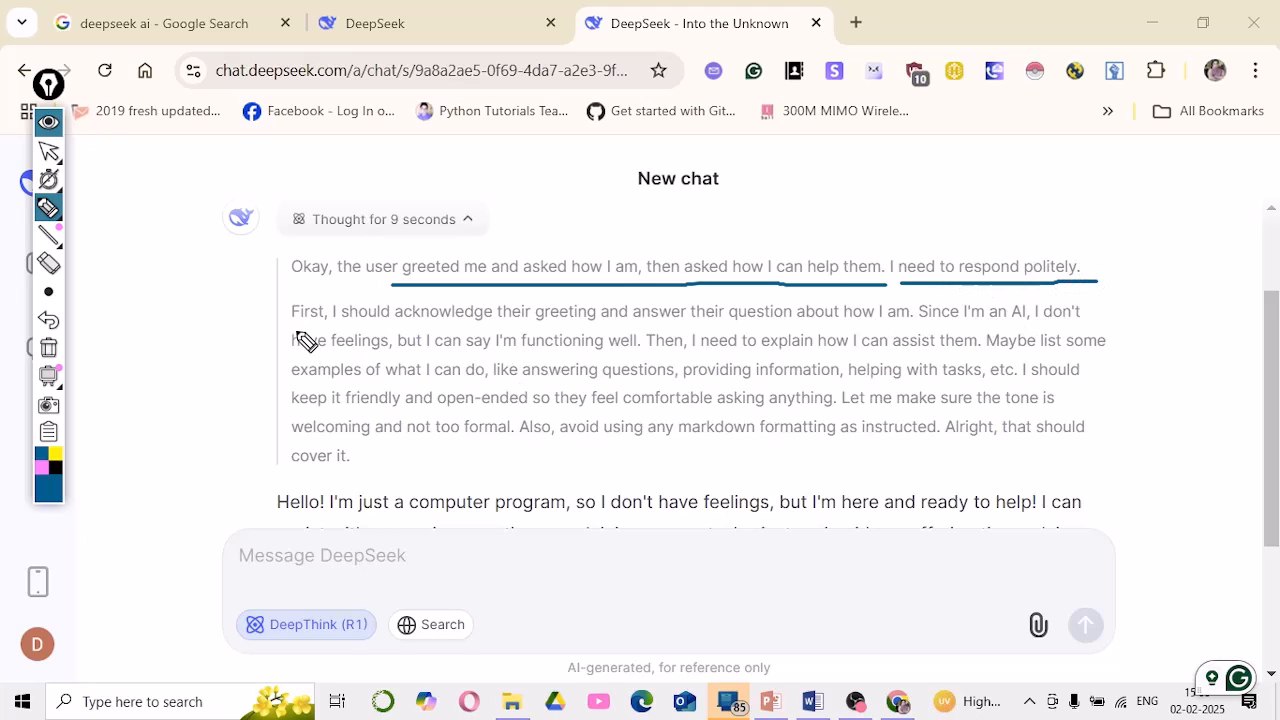
{"action": "left_click_drag", "start_coordinate": [291, 323], "coordinate": [912, 326]}
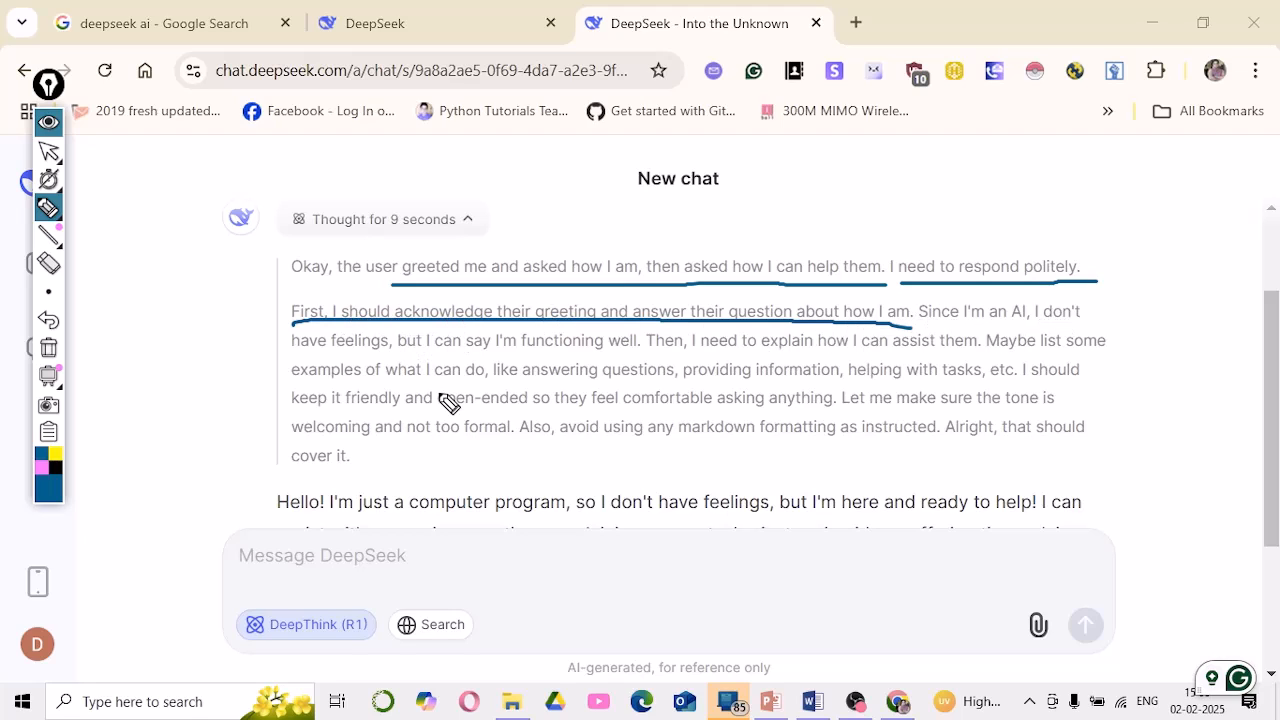
{"action": "left_click_drag", "start_coordinate": [293, 351], "coordinate": [414, 354]}
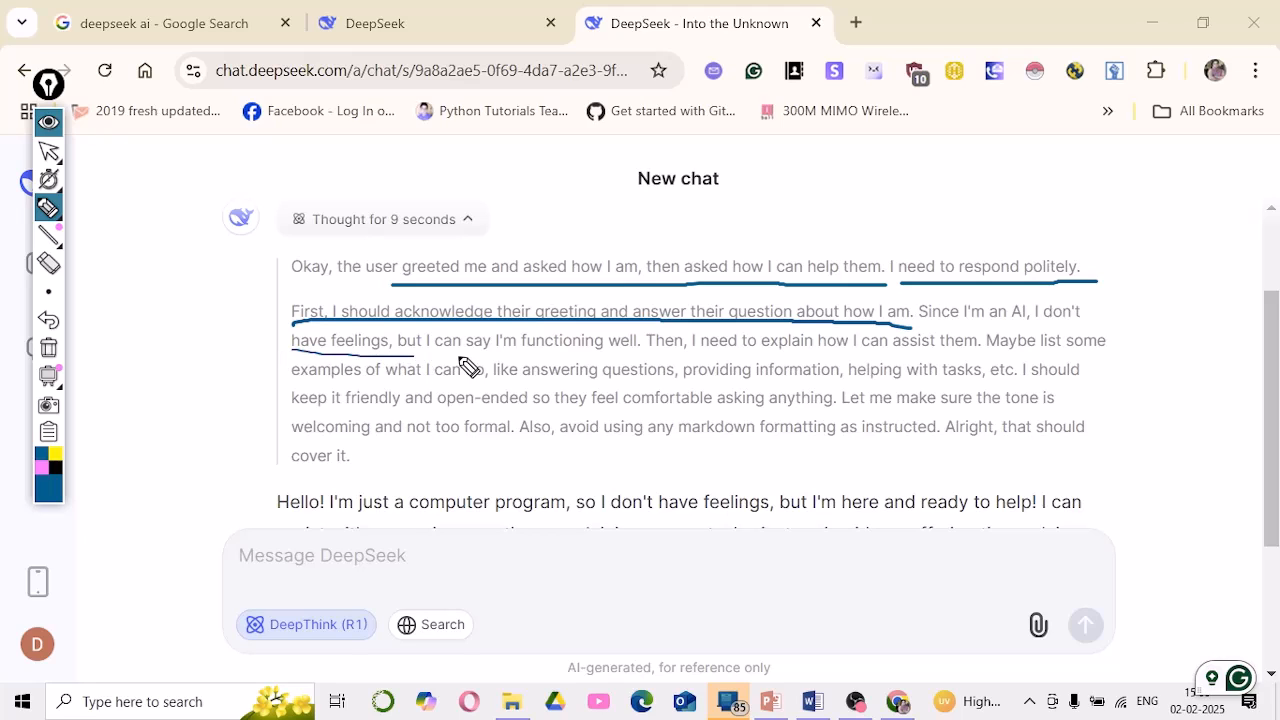
{"action": "mouse_move", "coordinate": [588, 357]}
{"action": "left_mouse_down"}
{"action": "mouse_move", "coordinate": [536, 358]}
{"action": "mouse_move", "coordinate": [646, 357]}
{"action": "left_mouse_up"}
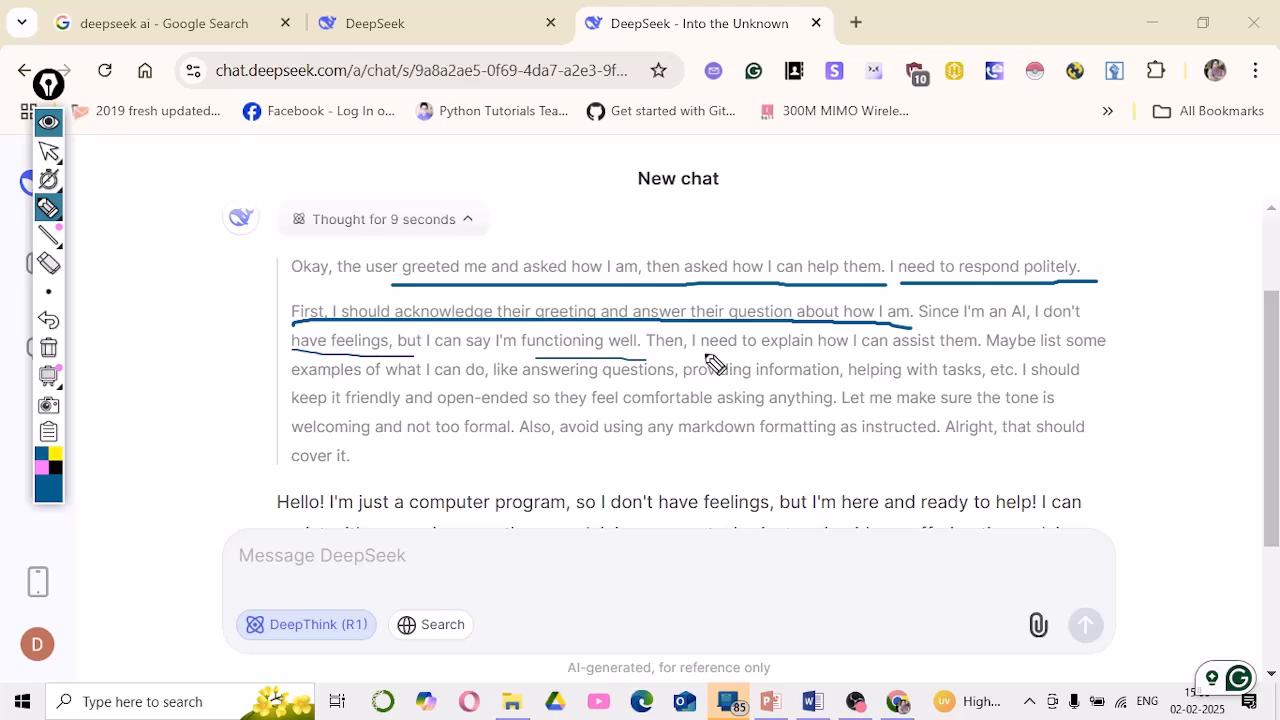
{"action": "left_click_drag", "start_coordinate": [737, 351], "coordinate": [1113, 347]}
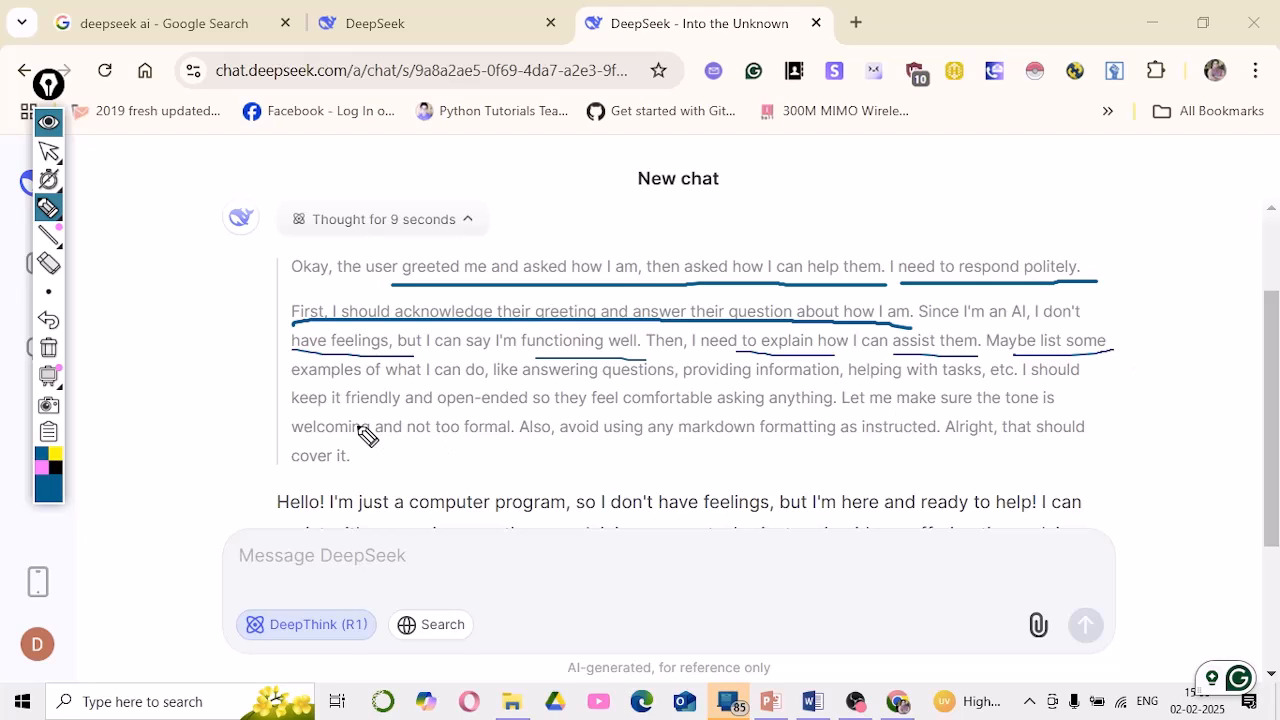
{"action": "left_click_drag", "start_coordinate": [287, 394], "coordinate": [986, 378]}
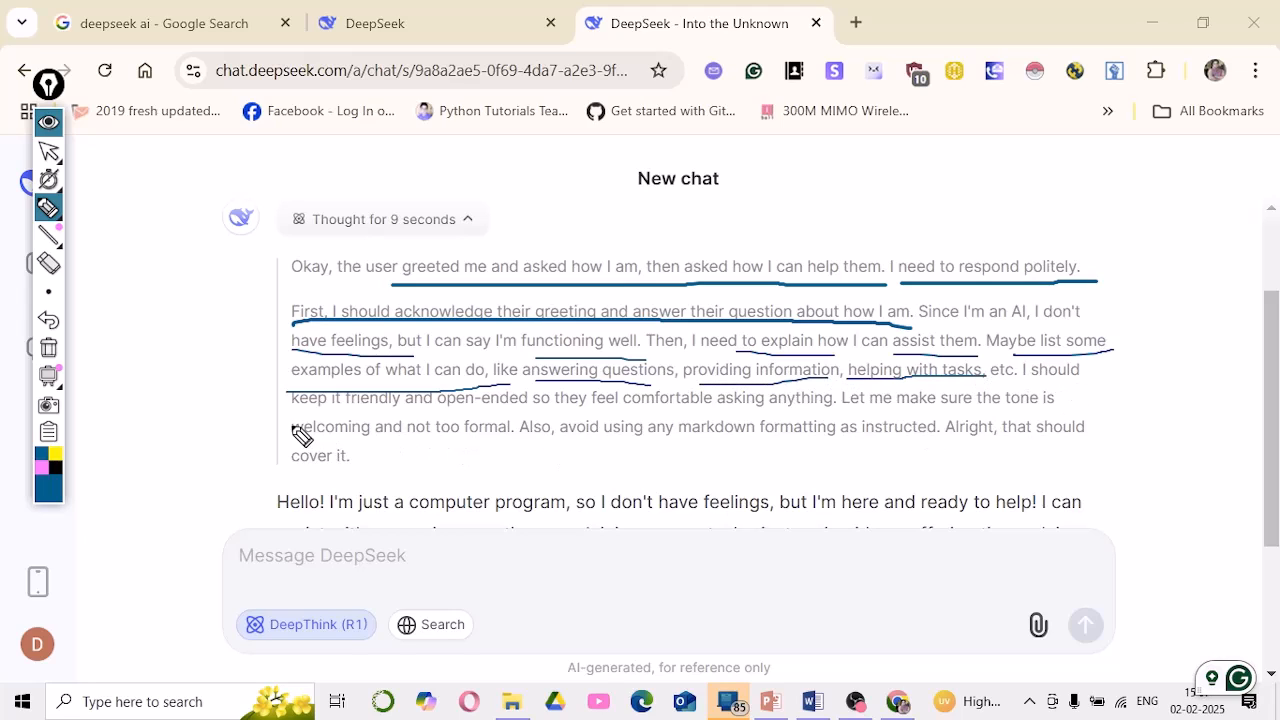
{"action": "left_click_drag", "start_coordinate": [294, 412], "coordinate": [731, 415]}
{"action": "left_click_drag", "start_coordinate": [803, 410], "coordinate": [843, 405]}
{"action": "mouse_move", "coordinate": [49, 292]}
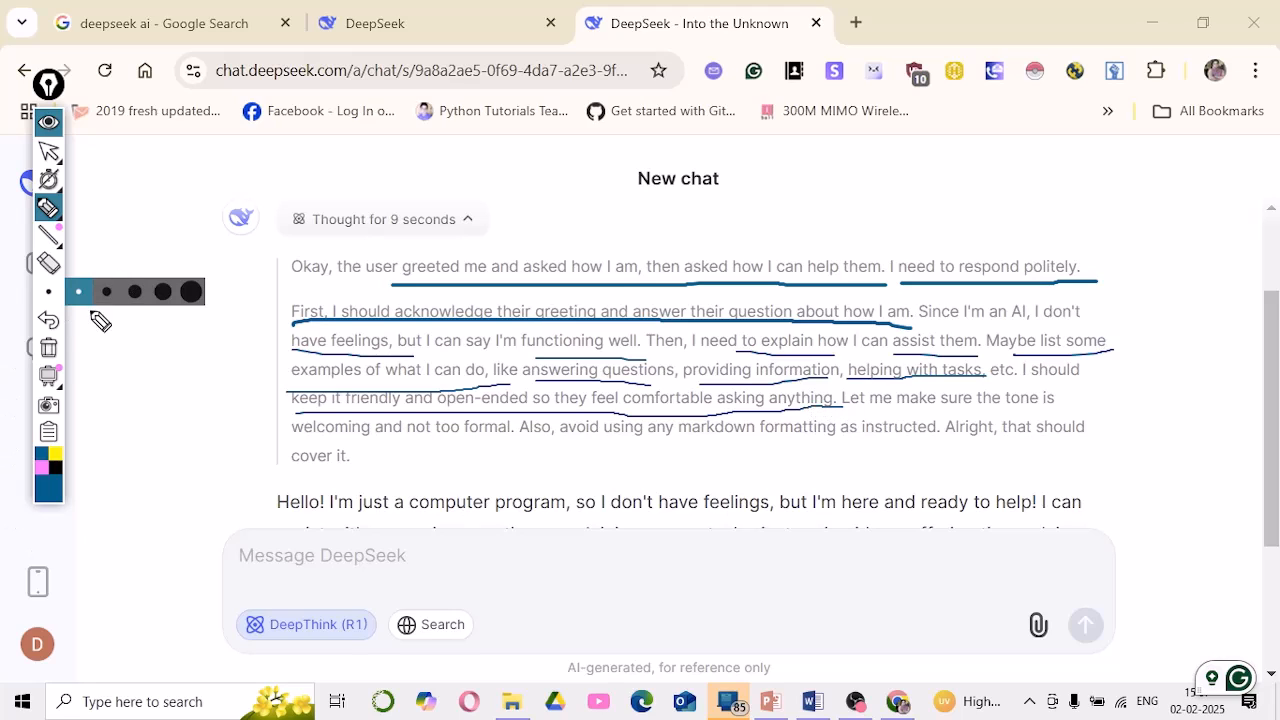
{"action": "left_click", "coordinate": [48, 349]}
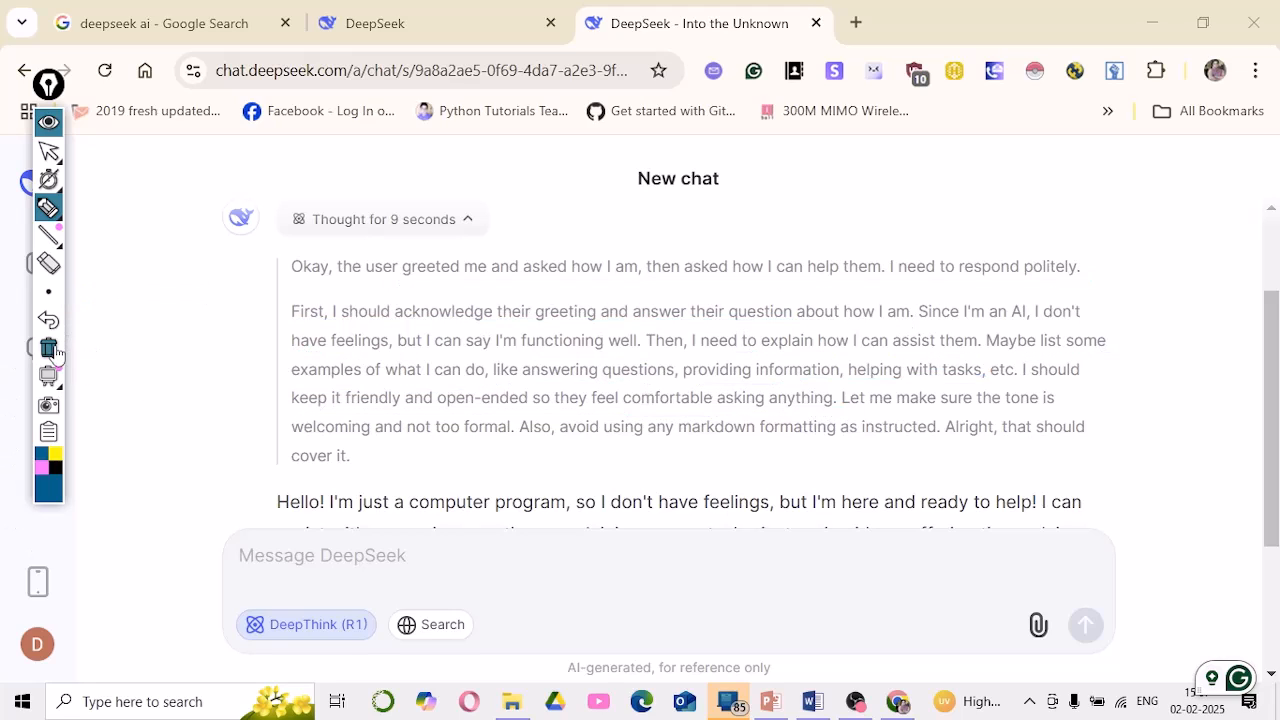
{"action": "mouse_move", "coordinate": [54, 198]}
{"action": "mouse_move", "coordinate": [48, 155]}
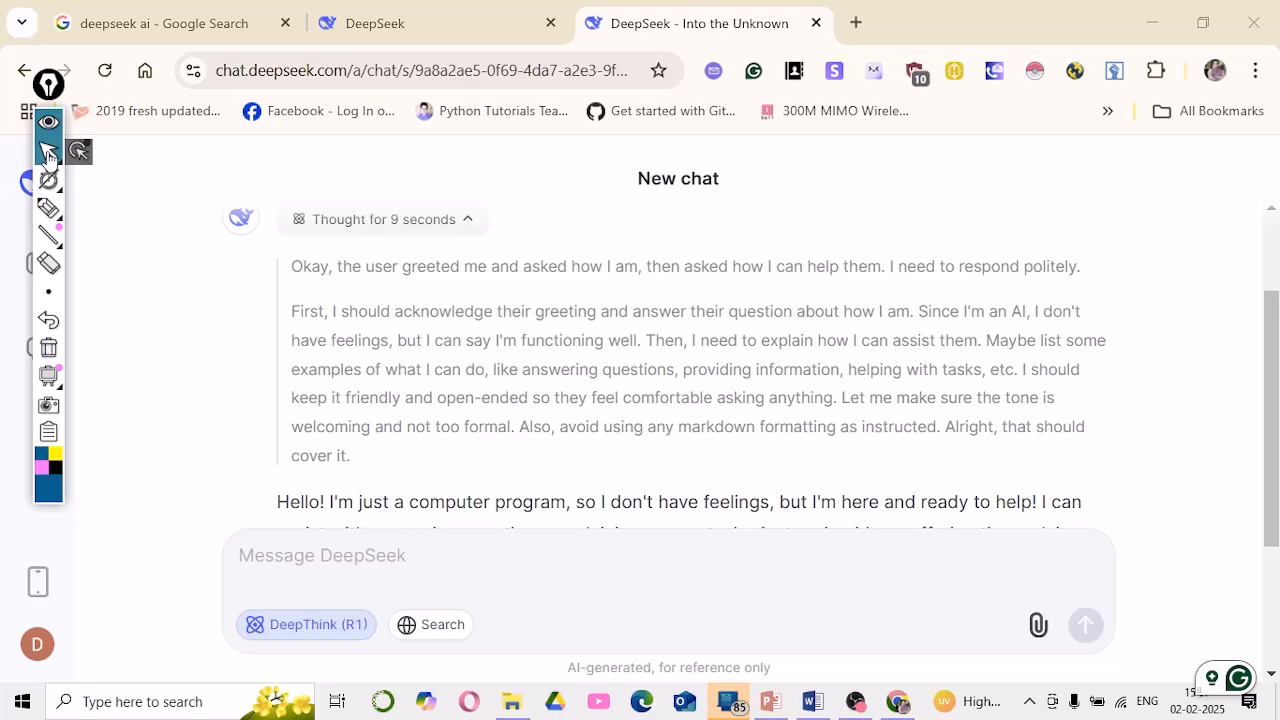
{"action": "left_click", "coordinate": [50, 158]}
{"action": "scroll", "coordinate": [277, 337], "scroll_direction": "down", "scroll_amount": 5}
{"action": "scroll", "coordinate": [320, 355], "scroll_direction": "up", "scroll_amount": 5}
{"action": "scroll", "coordinate": [293, 360], "scroll_direction": "down", "scroll_amount": 1}
{"action": "scroll", "coordinate": [293, 360], "scroll_direction": "down", "scroll_amount": 3}
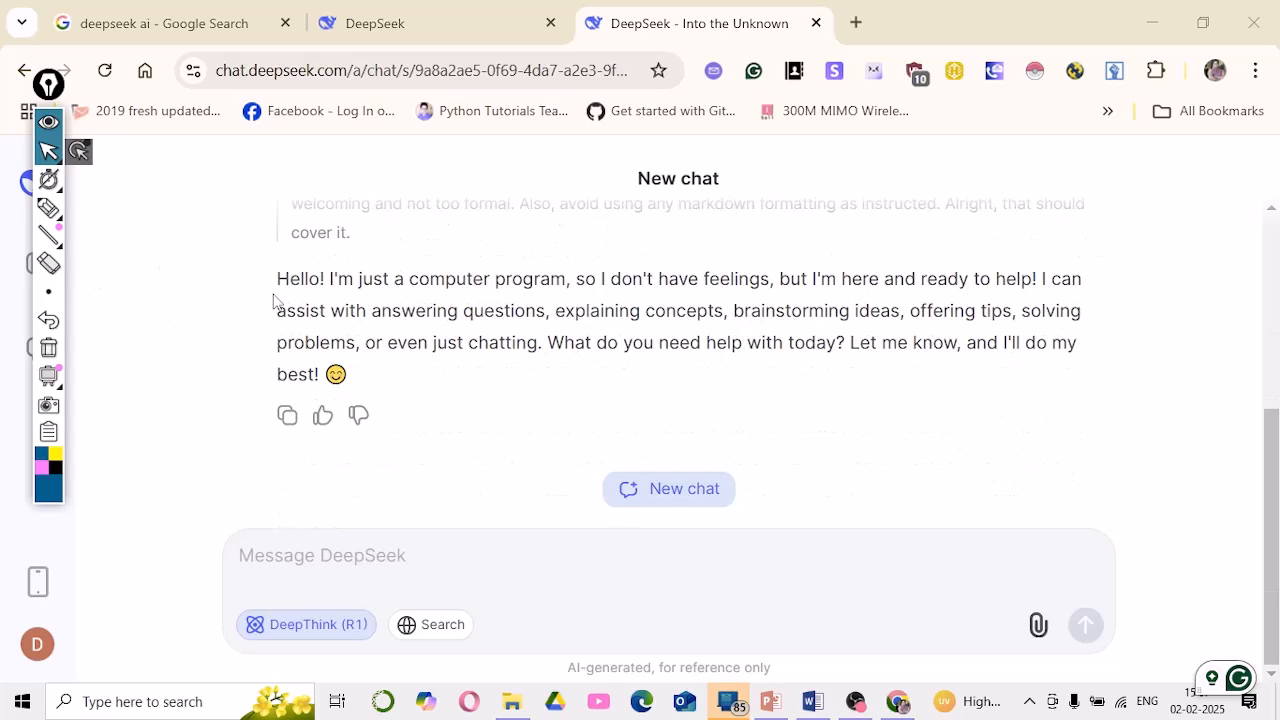
{"action": "left_click", "coordinate": [117, 226]}
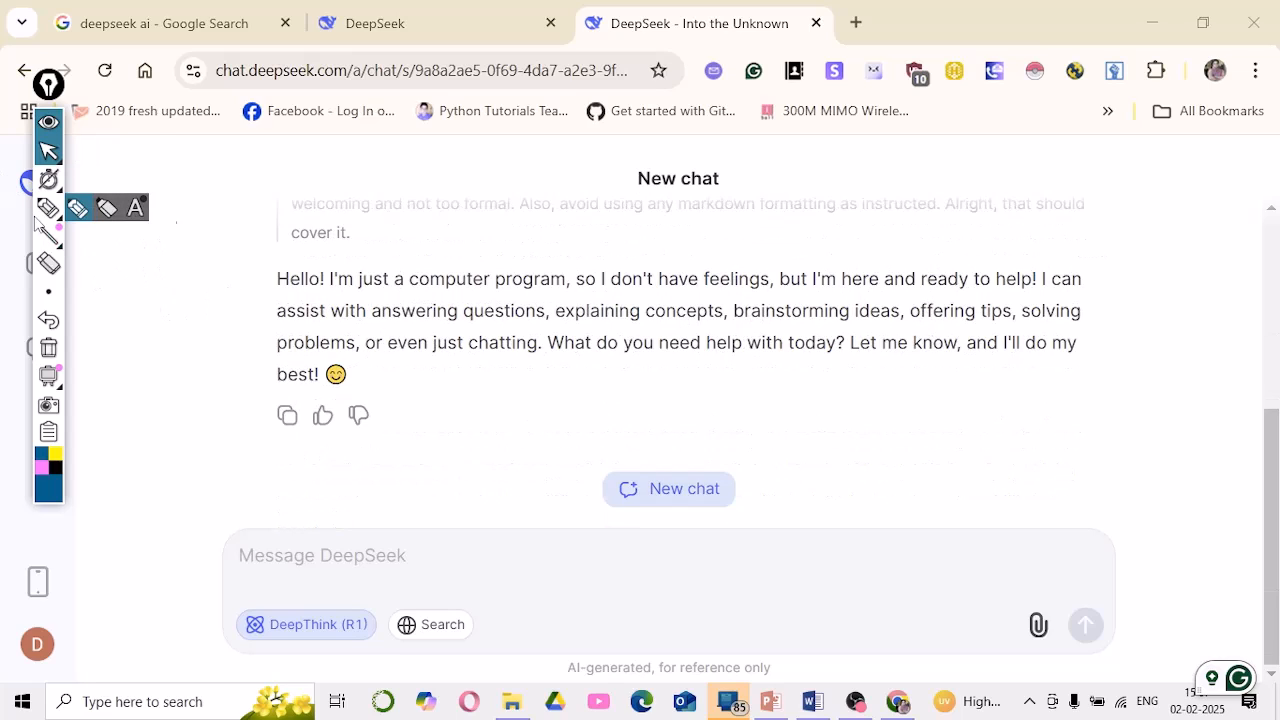
{"action": "left_click_drag", "start_coordinate": [393, 297], "coordinate": [1085, 296]}
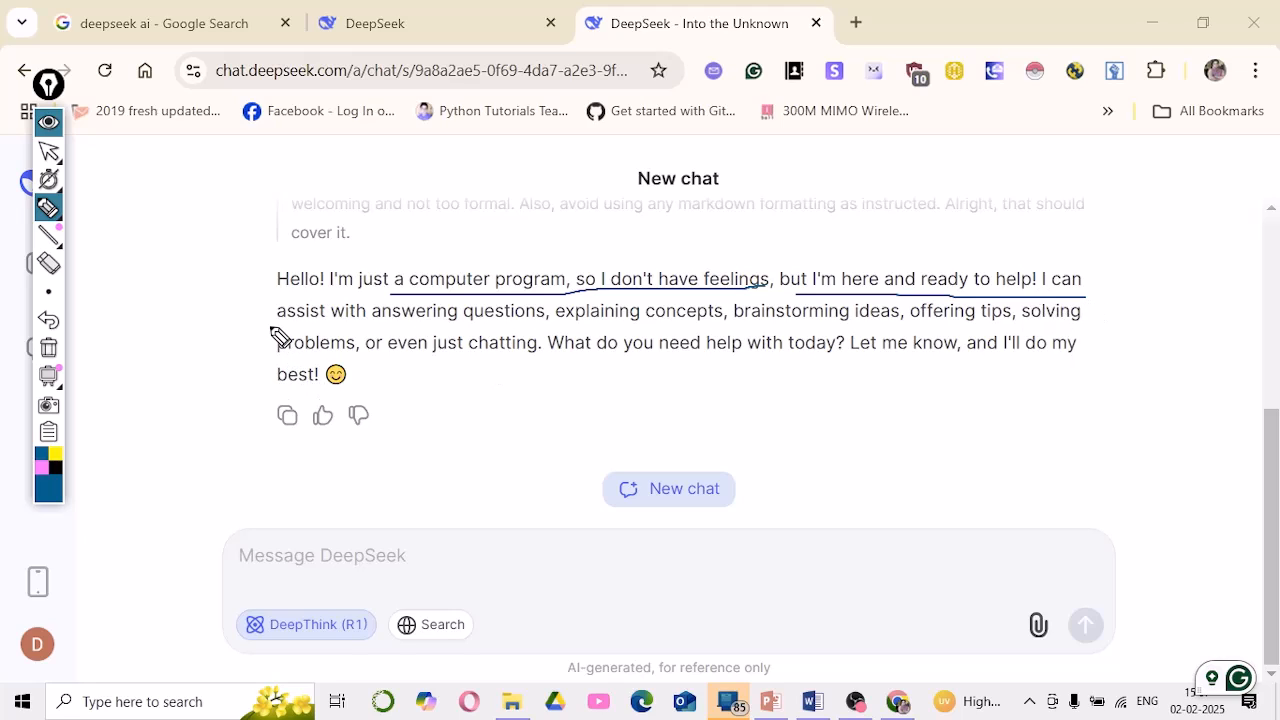
{"action": "left_click_drag", "start_coordinate": [271, 326], "coordinate": [1100, 326]}
{"action": "left_click_drag", "start_coordinate": [275, 354], "coordinate": [1094, 360]}
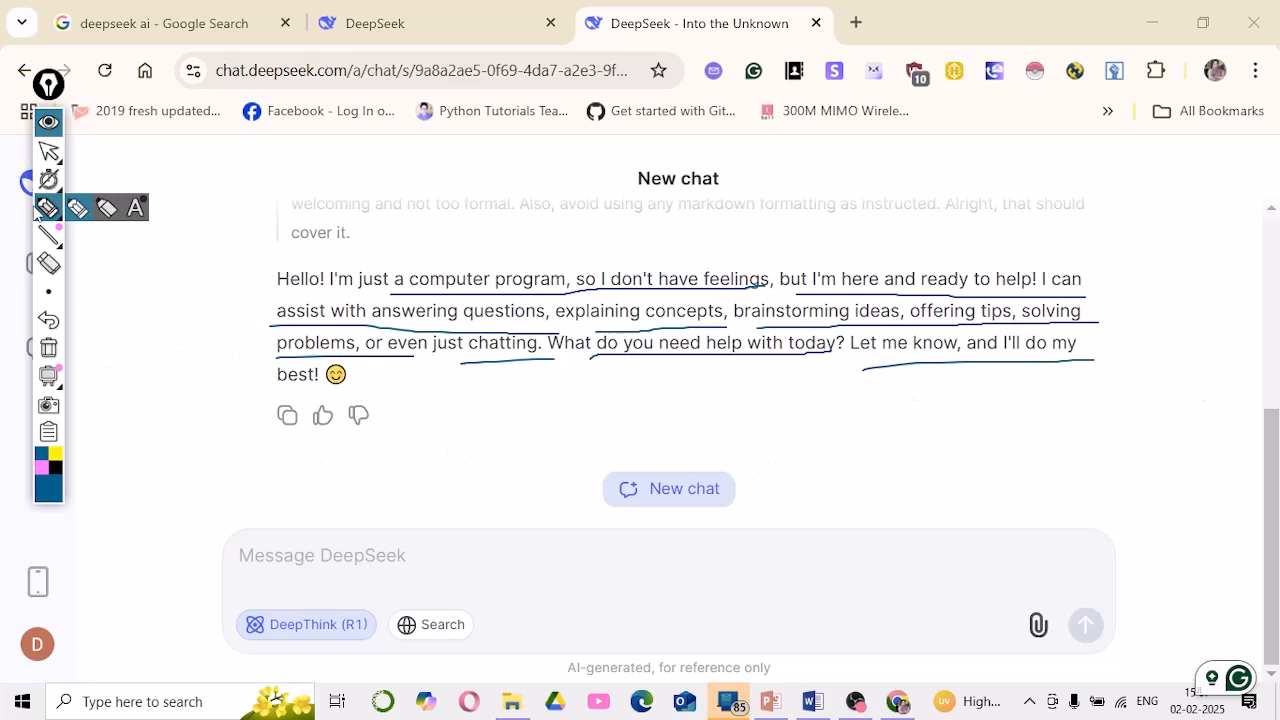
{"action": "left_click", "coordinate": [48, 151]}
{"action": "scroll", "coordinate": [70, 372], "scroll_direction": "up", "scroll_amount": 3}
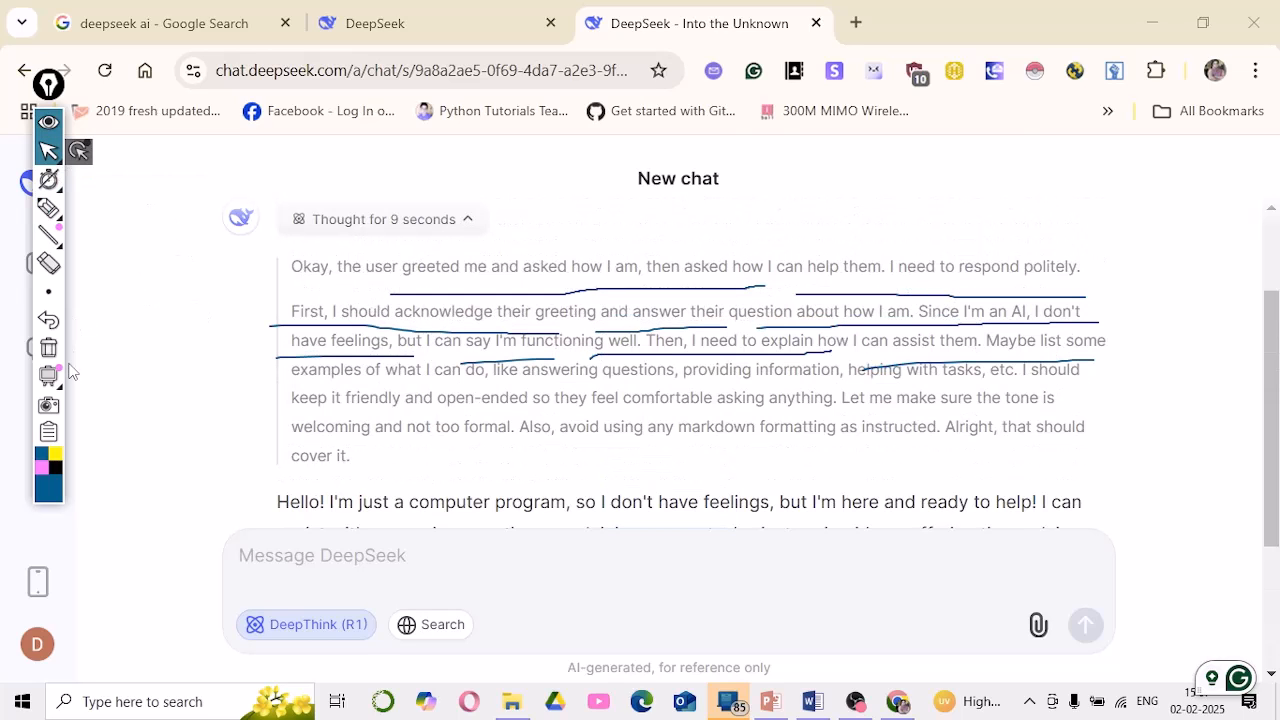
{"action": "left_click", "coordinate": [48, 348]}
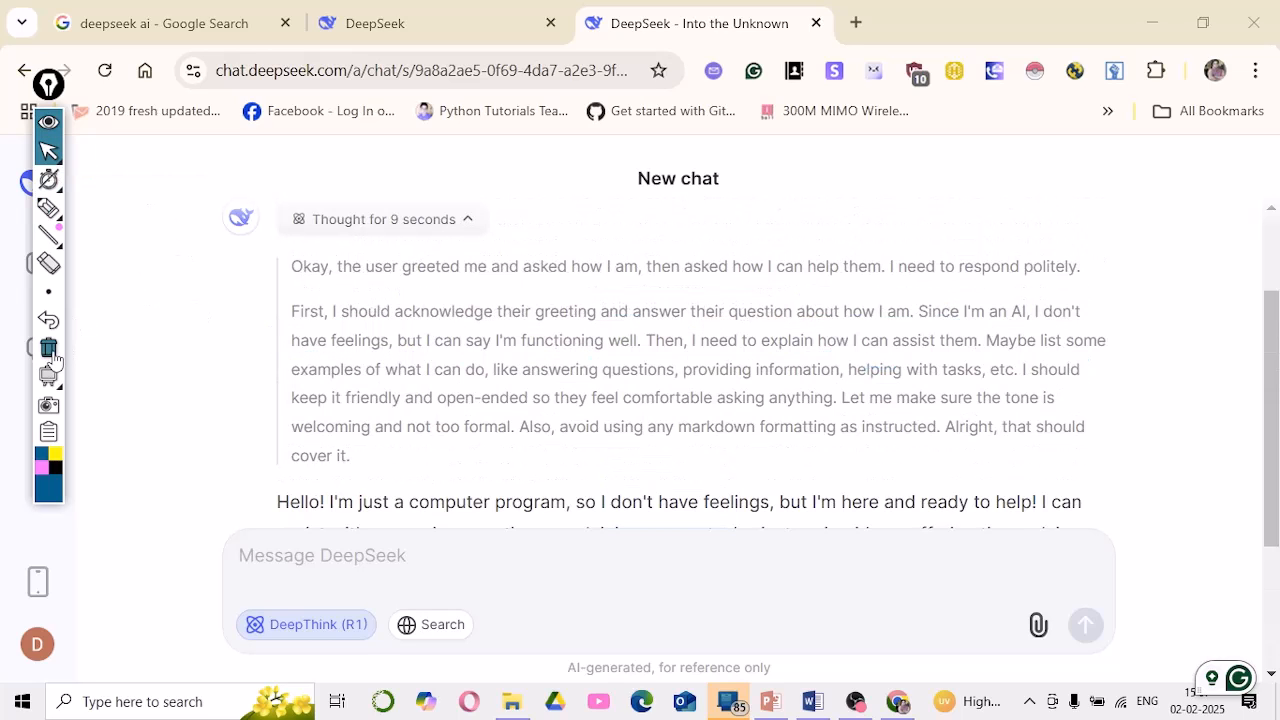
{"action": "left_click", "coordinate": [45, 208]}
{"action": "mouse_move", "coordinate": [234, 313]}
{"action": "left_mouse_down"}
{"action": "mouse_move", "coordinate": [231, 414]}
{"action": "mouse_move", "coordinate": [268, 472]}
{"action": "mouse_move", "coordinate": [436, 479]}
{"action": "mouse_move", "coordinate": [1093, 474]}
{"action": "mouse_move", "coordinate": [1164, 342]}
{"action": "mouse_move", "coordinate": [1058, 296]}
{"action": "mouse_move", "coordinate": [508, 302]}
{"action": "mouse_move", "coordinate": [262, 282]}
{"action": "left_mouse_up"}
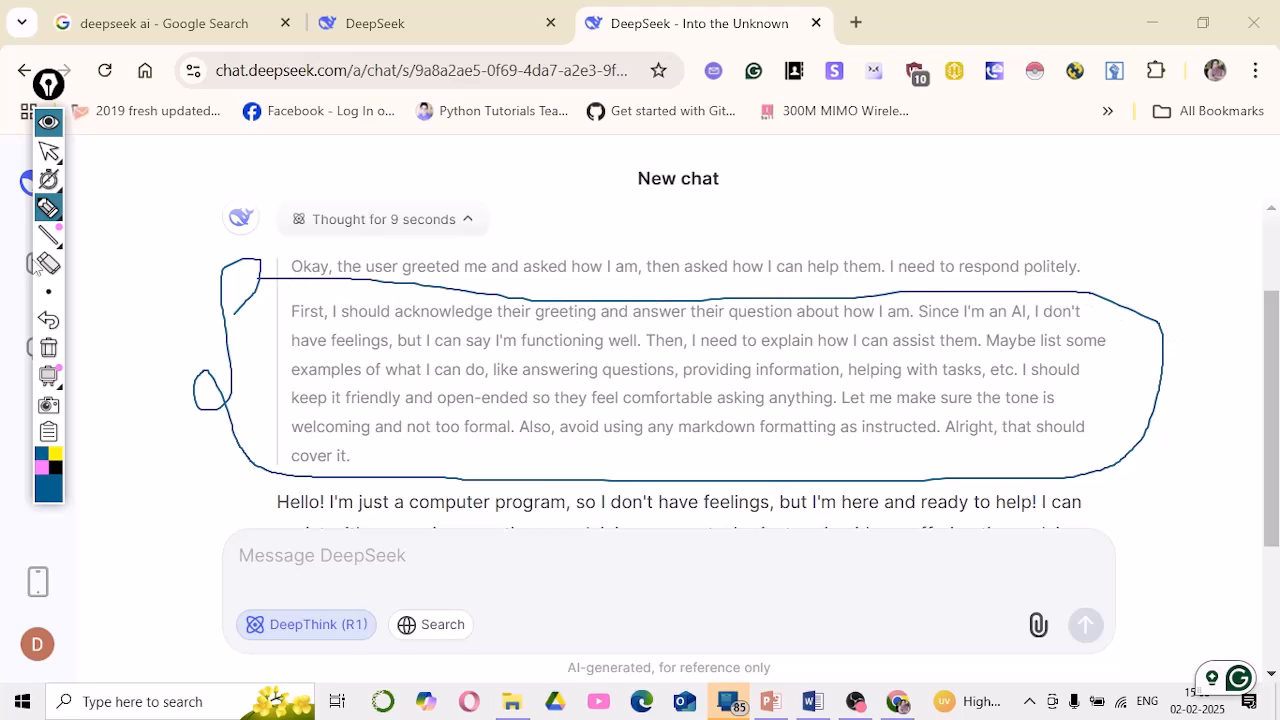
{"action": "left_click", "coordinate": [48, 347]}
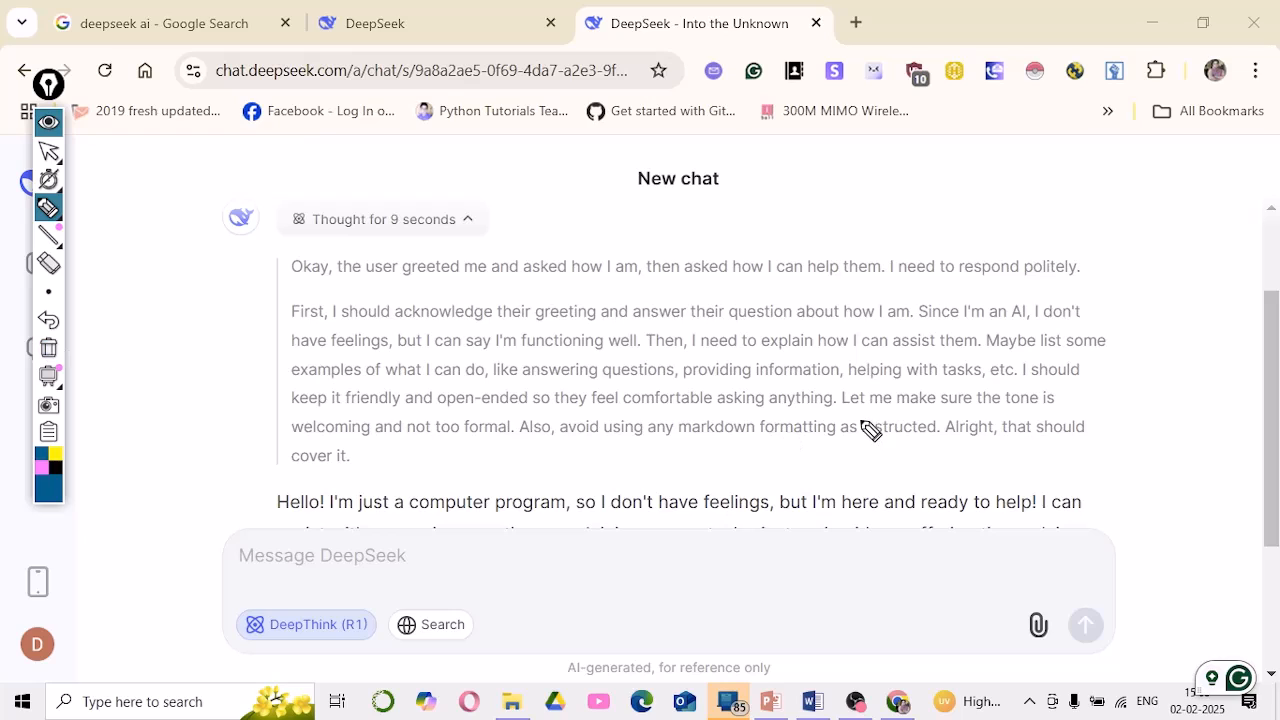
{"action": "left_click", "coordinate": [48, 150]}
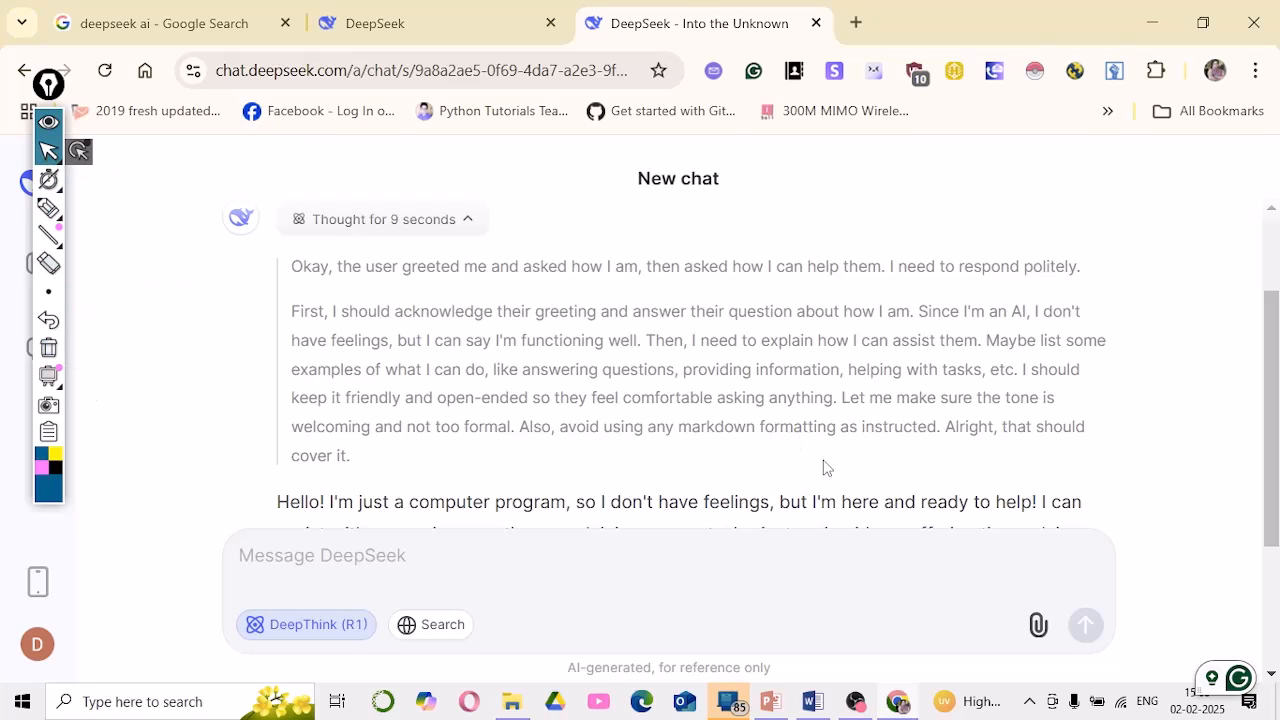
{"action": "left_click_drag", "start_coordinate": [835, 311], "coordinate": [826, 469]}
{"action": "left_click", "coordinate": [610, 390]}
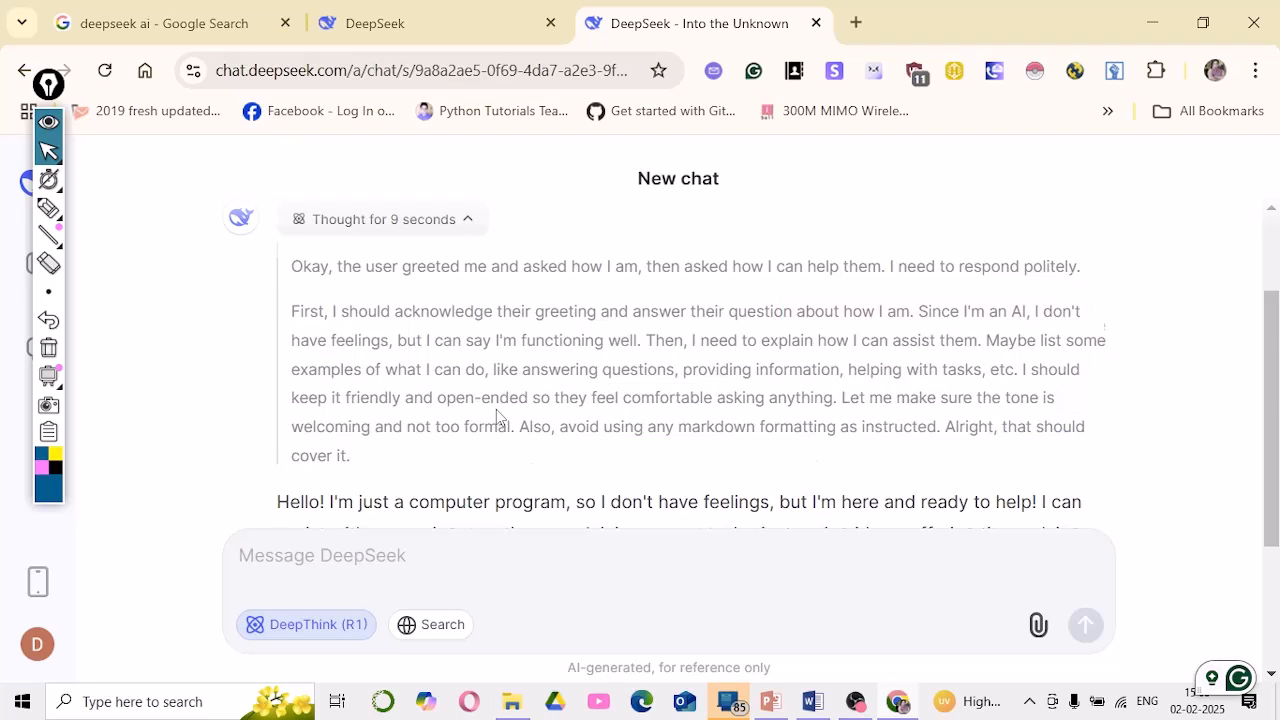
{"action": "scroll", "coordinate": [496, 409], "scroll_direction": "down", "scroll_amount": 3}
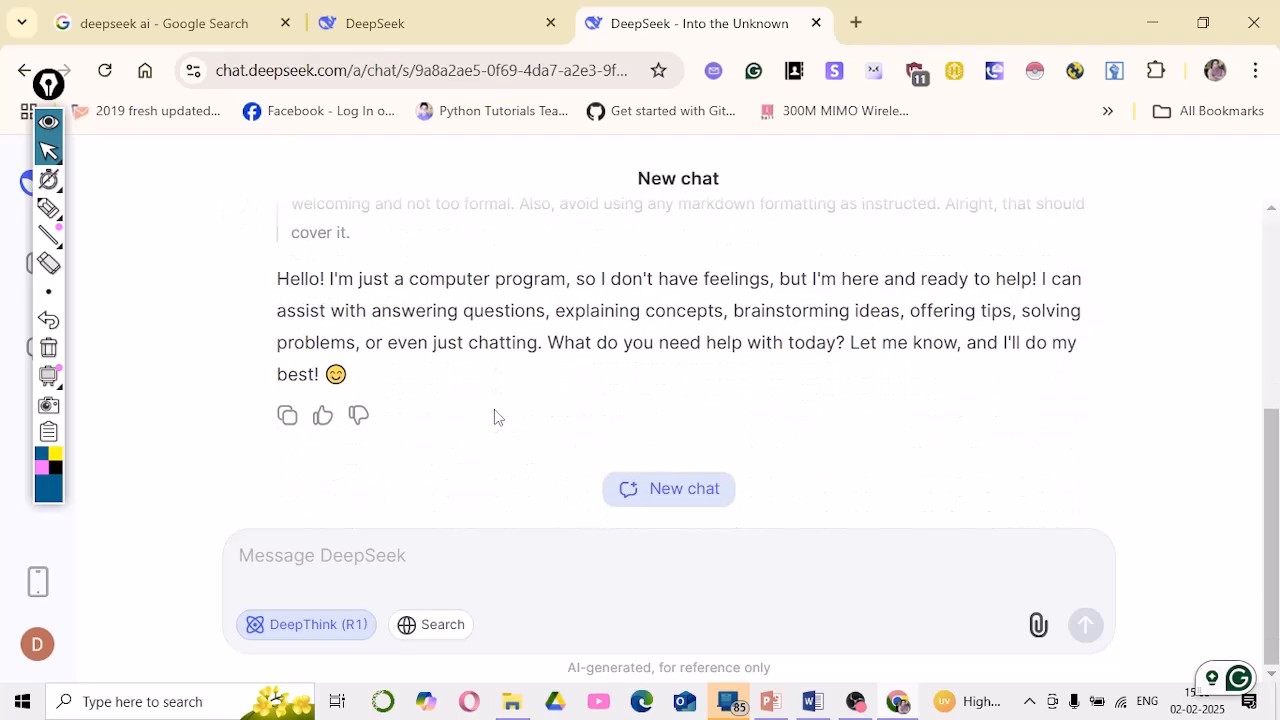
{"action": "left_click", "coordinate": [398, 557]}
{"action": "scroll", "coordinate": [357, 377], "scroll_direction": "up", "scroll_amount": 3}
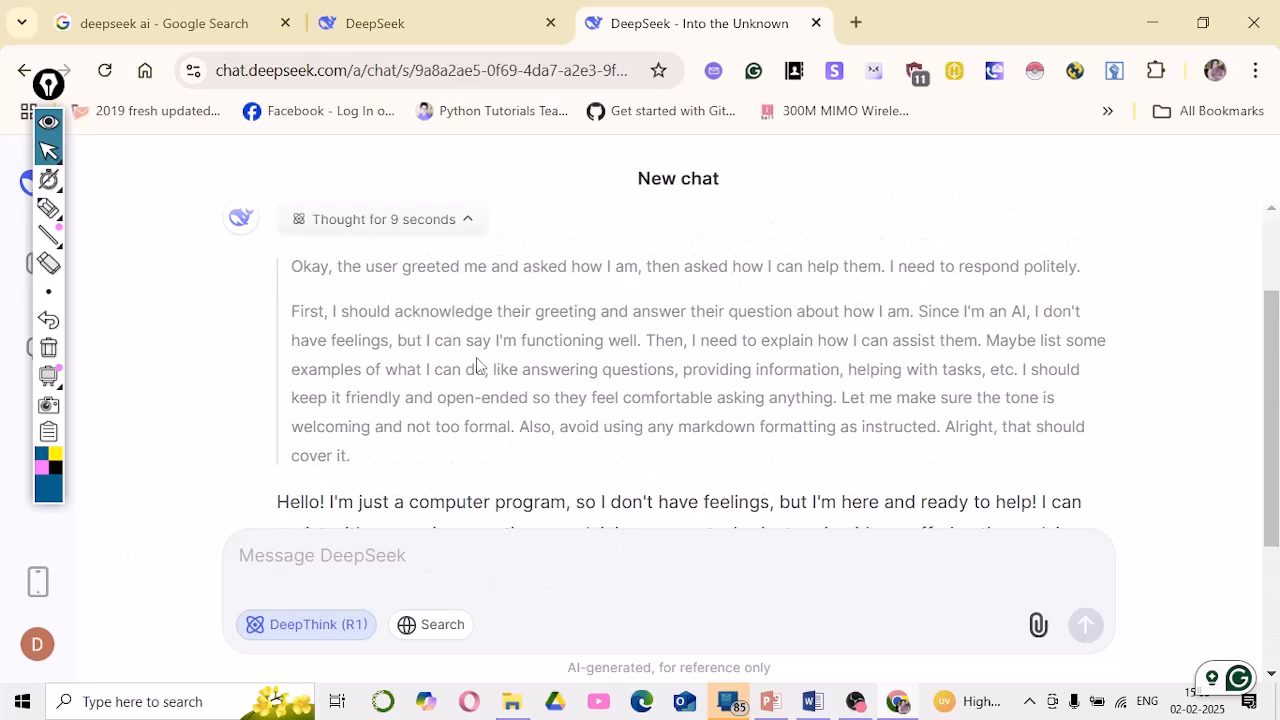
{"action": "scroll", "coordinate": [481, 380], "scroll_direction": "down", "scroll_amount": 3}
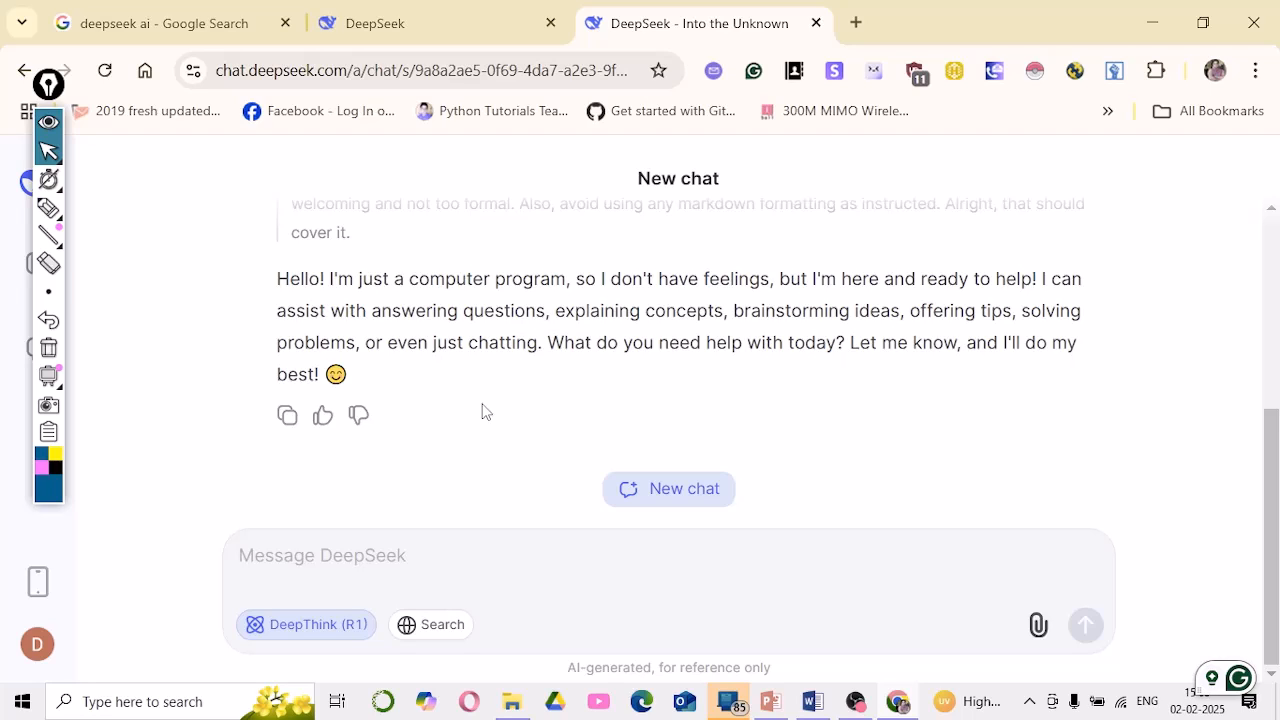
{"action": "scroll", "coordinate": [481, 410], "scroll_direction": "up", "scroll_amount": 3}
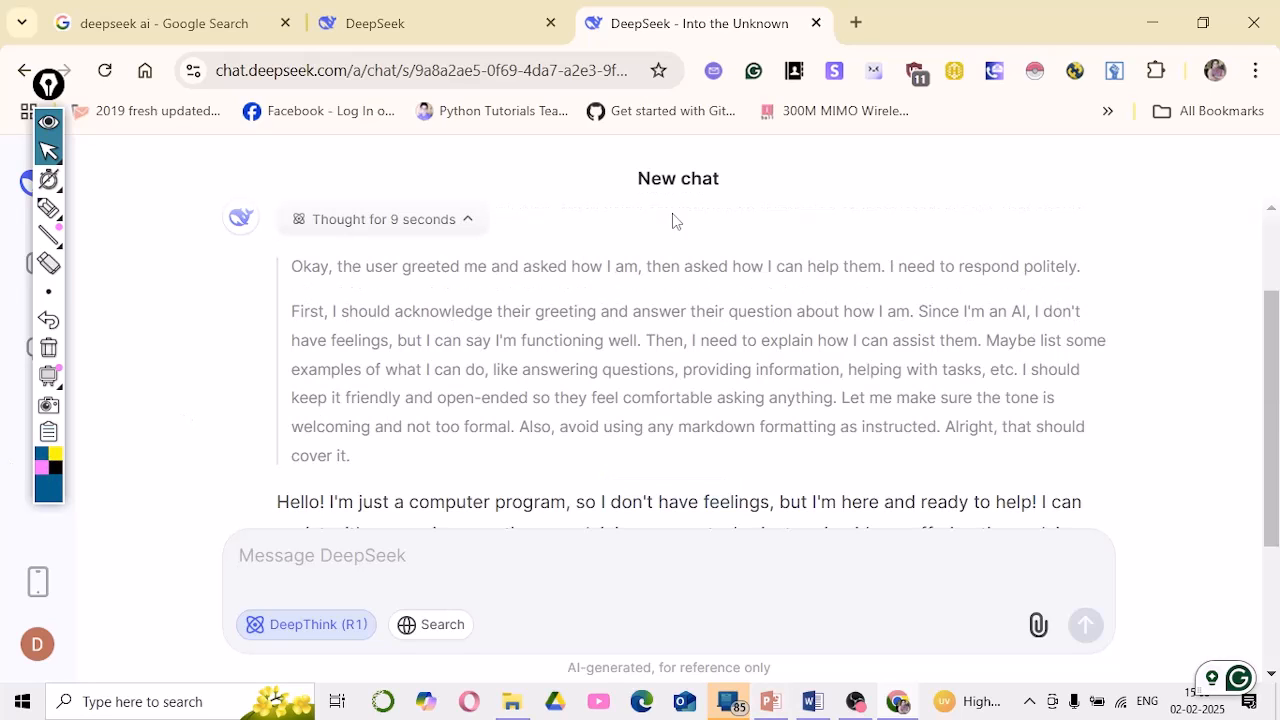
Search Google for 'chatgpt', open 'Introducing ChatGPT', and launch Try ChatGPT in a new tab
{"action": "left_click", "coordinate": [859, 20]}
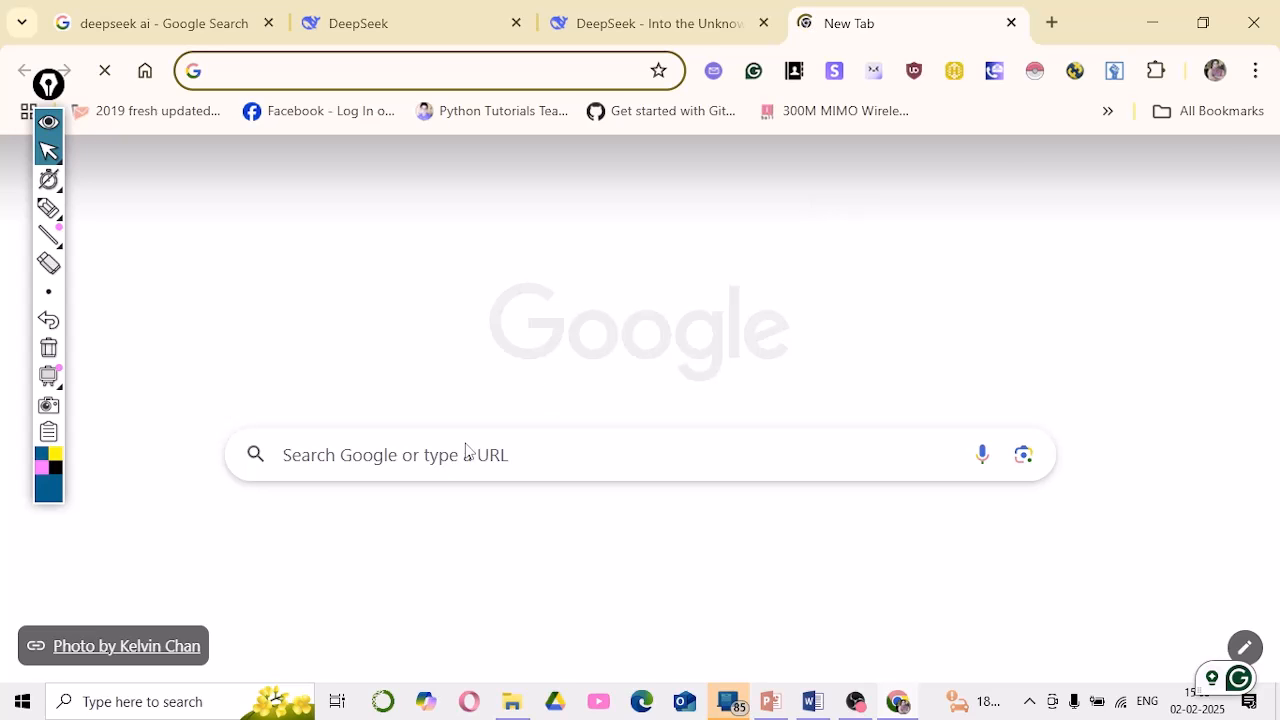
{"action": "left_click", "coordinate": [465, 452]}
{"action": "left_click", "coordinate": [361, 553]}
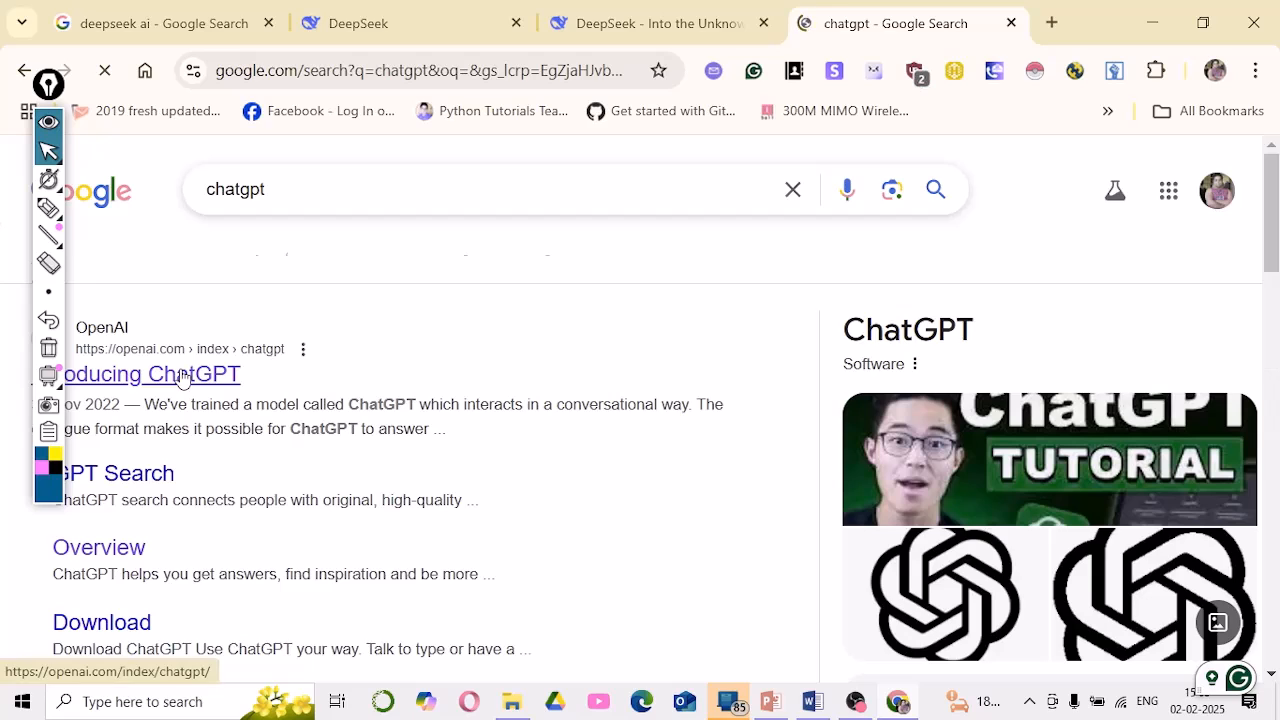
{"action": "left_click", "coordinate": [183, 376]}
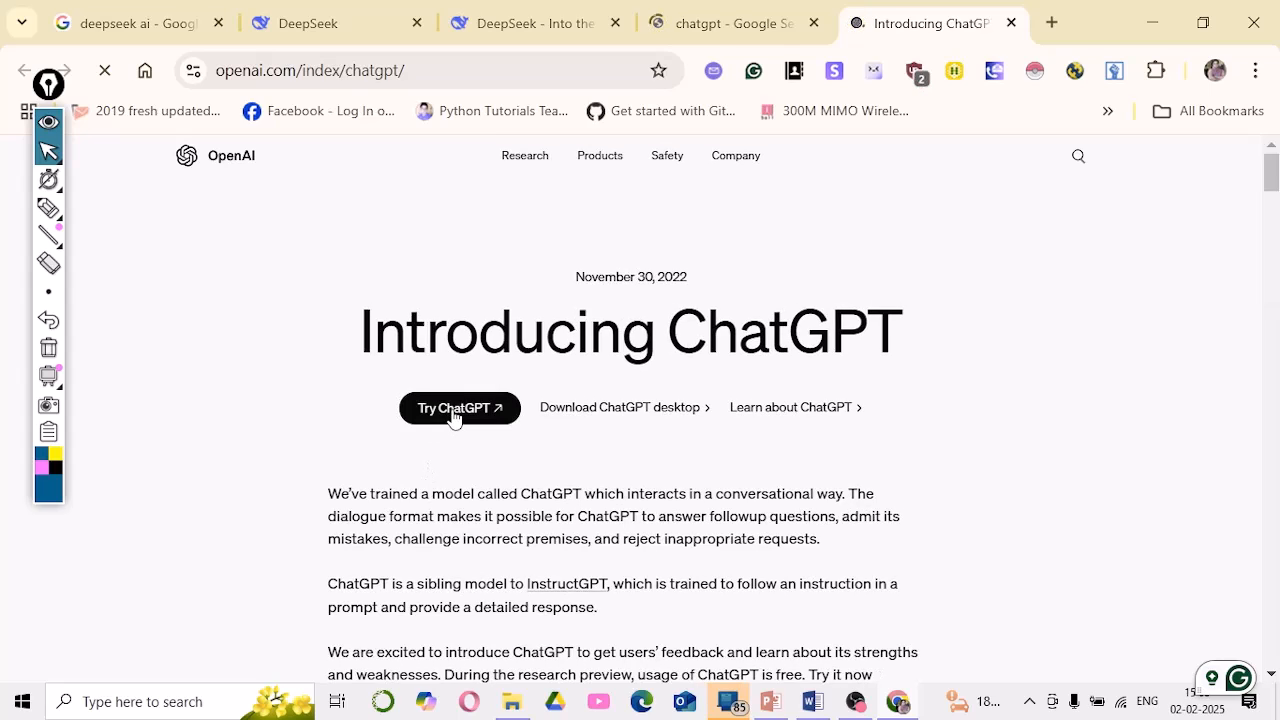
{"action": "left_click", "coordinate": [452, 410]}
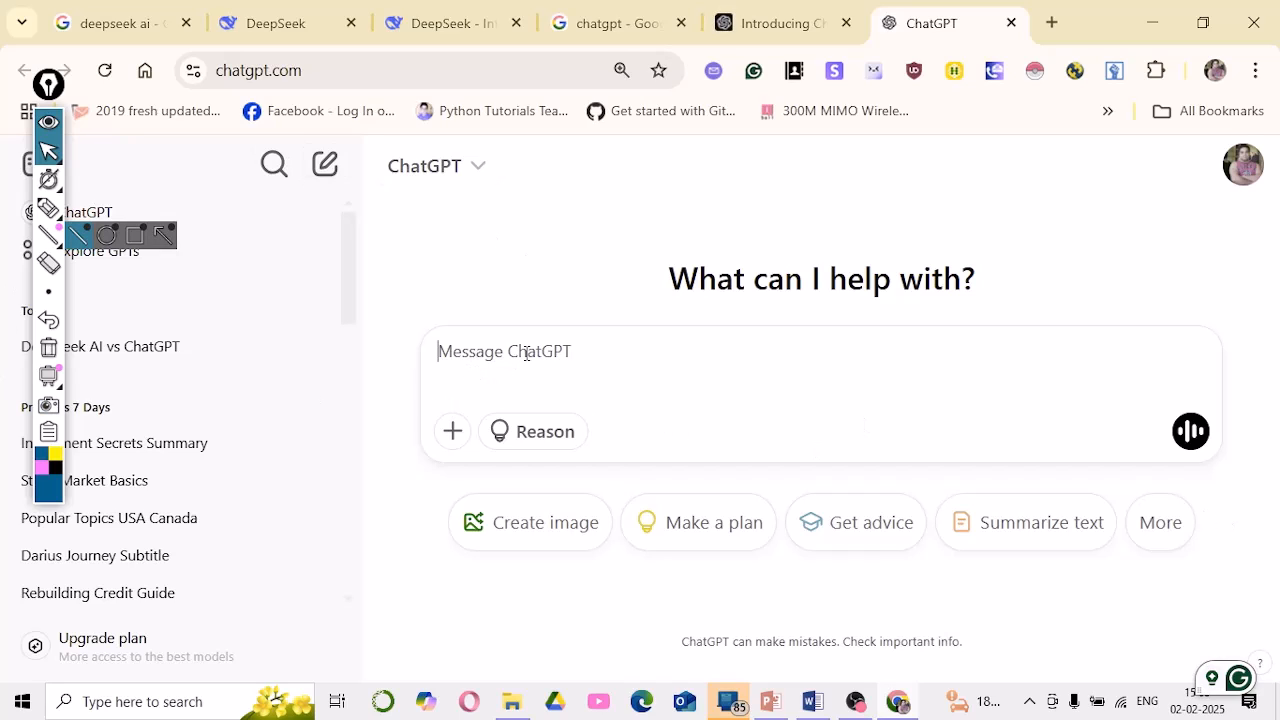
Ask ChatGPT 'how are you and how you can help me?'
{"action": "type", "text": "how a"}
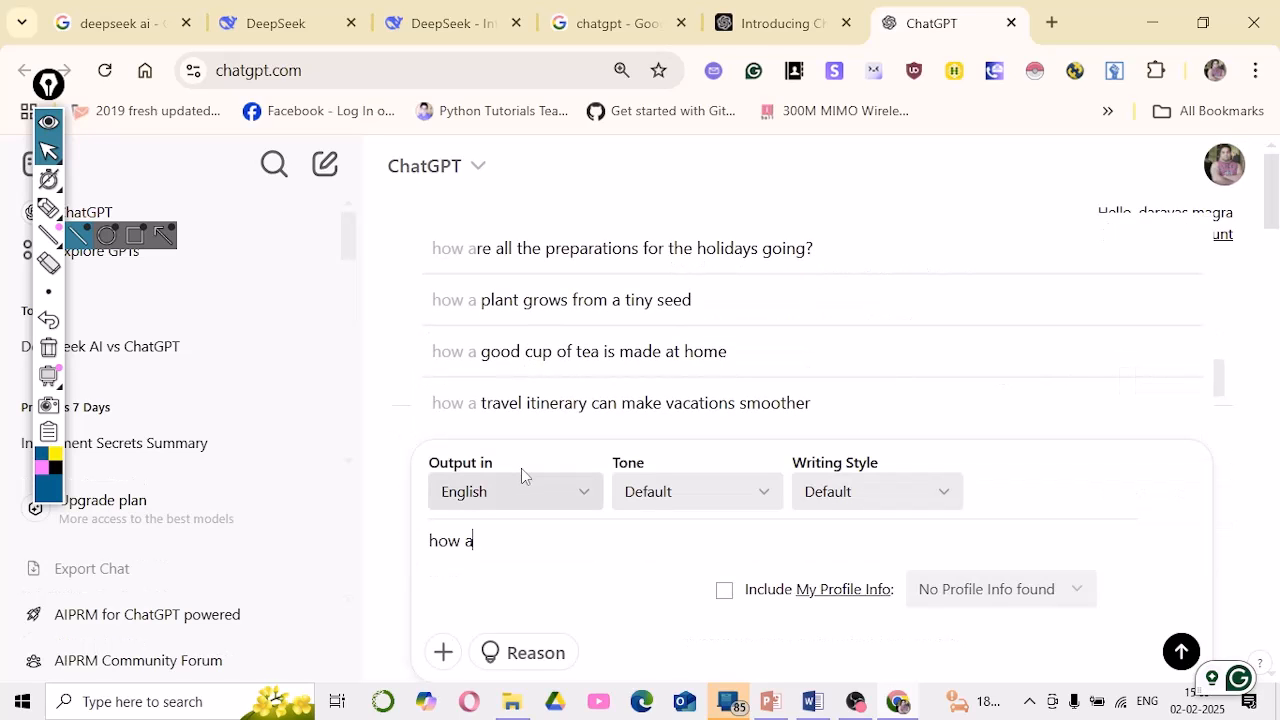
{"action": "type", "text": "re you a"}
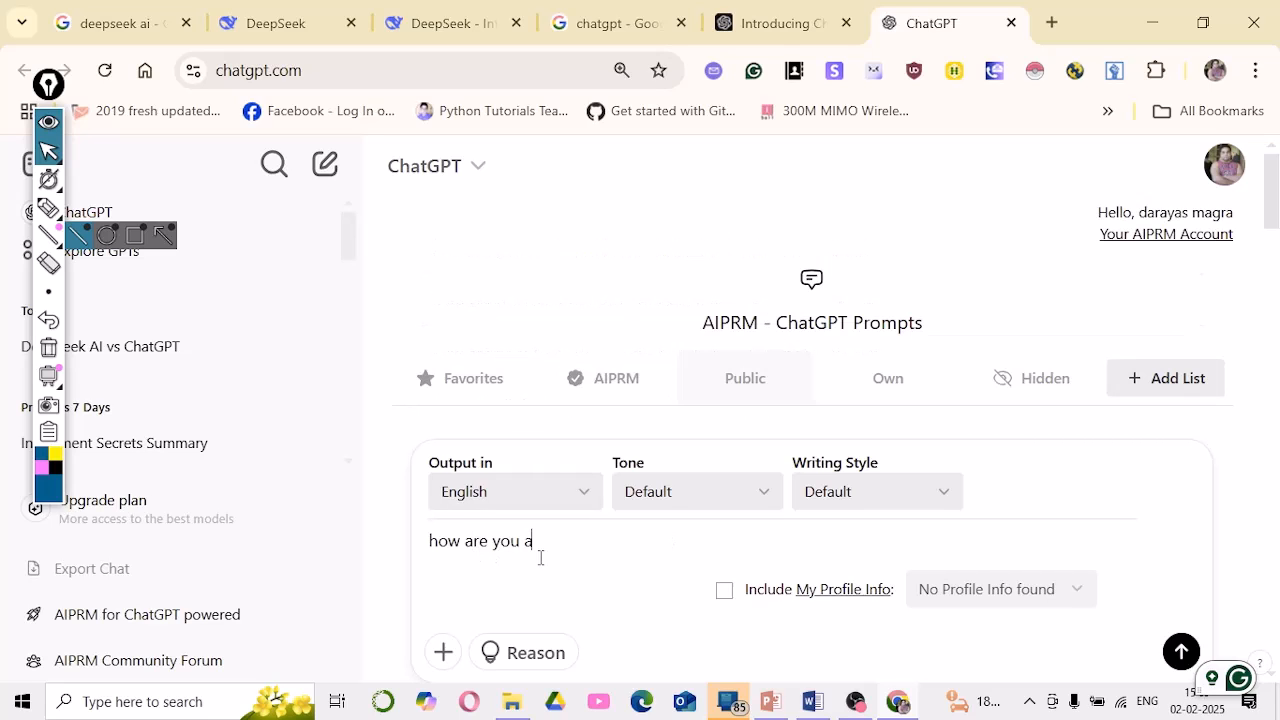
{"action": "type", "text": "nd how you can help me?"}
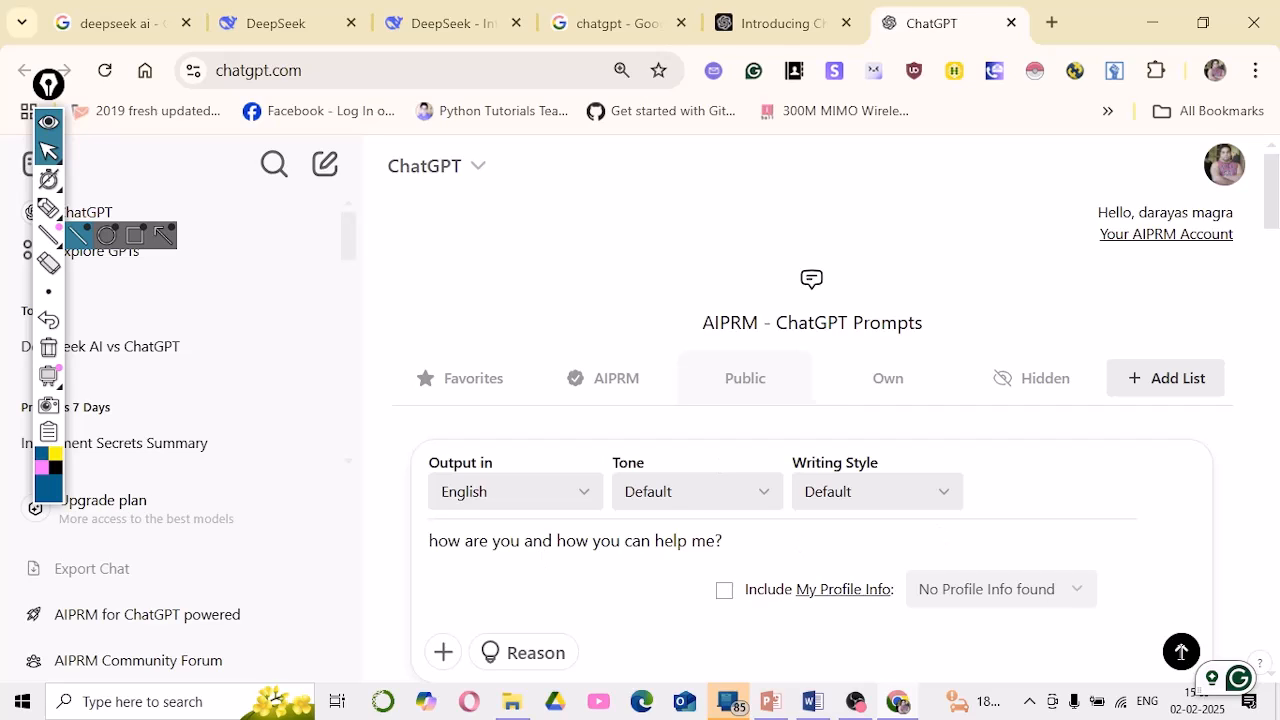
{"action": "left_click", "coordinate": [1181, 651]}
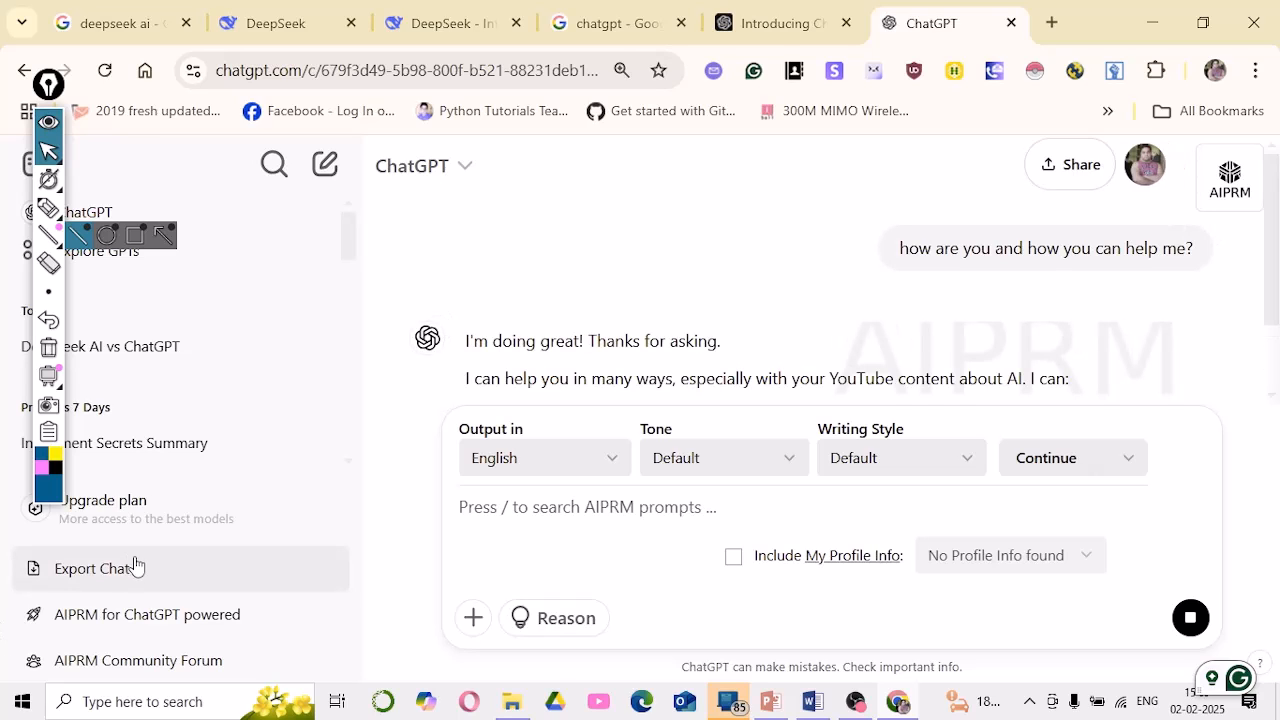
Highlight the opening of ChatGPT's reply and scroll through the rest of it
{"action": "scroll", "coordinate": [345, 367], "scroll_direction": "down", "scroll_amount": 2}
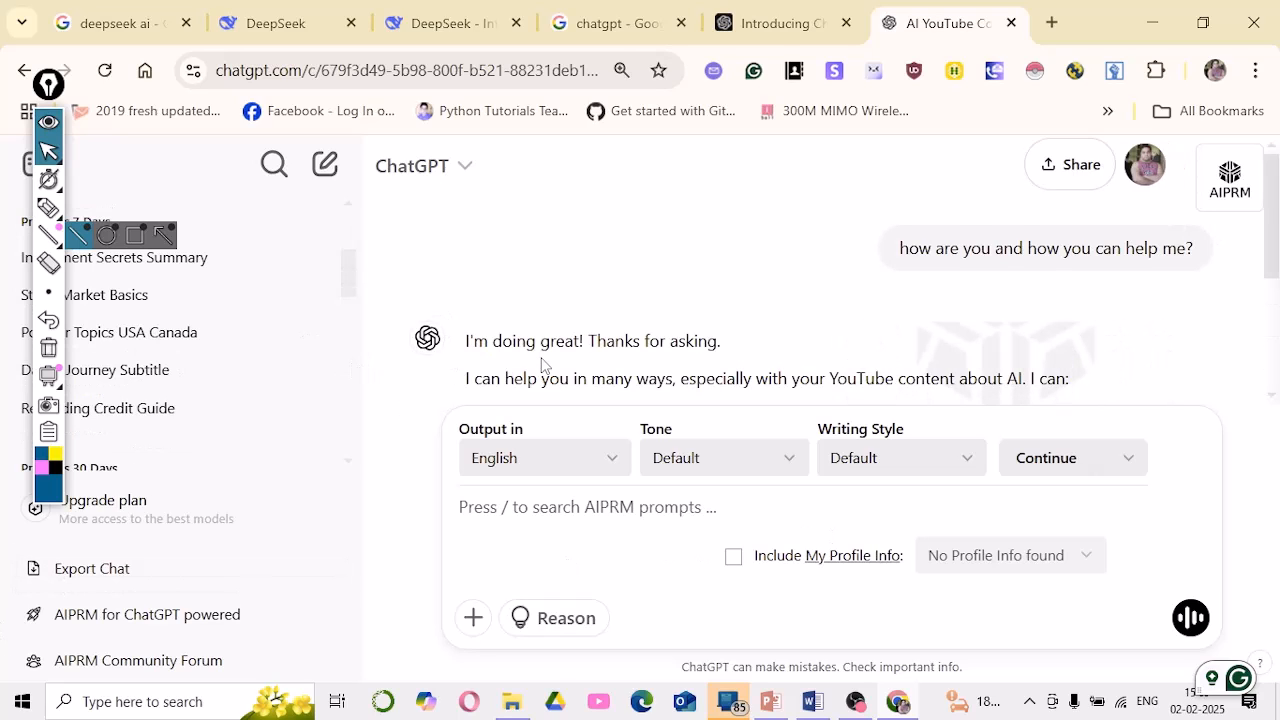
{"action": "scroll", "coordinate": [548, 366], "scroll_direction": "down", "scroll_amount": 1}
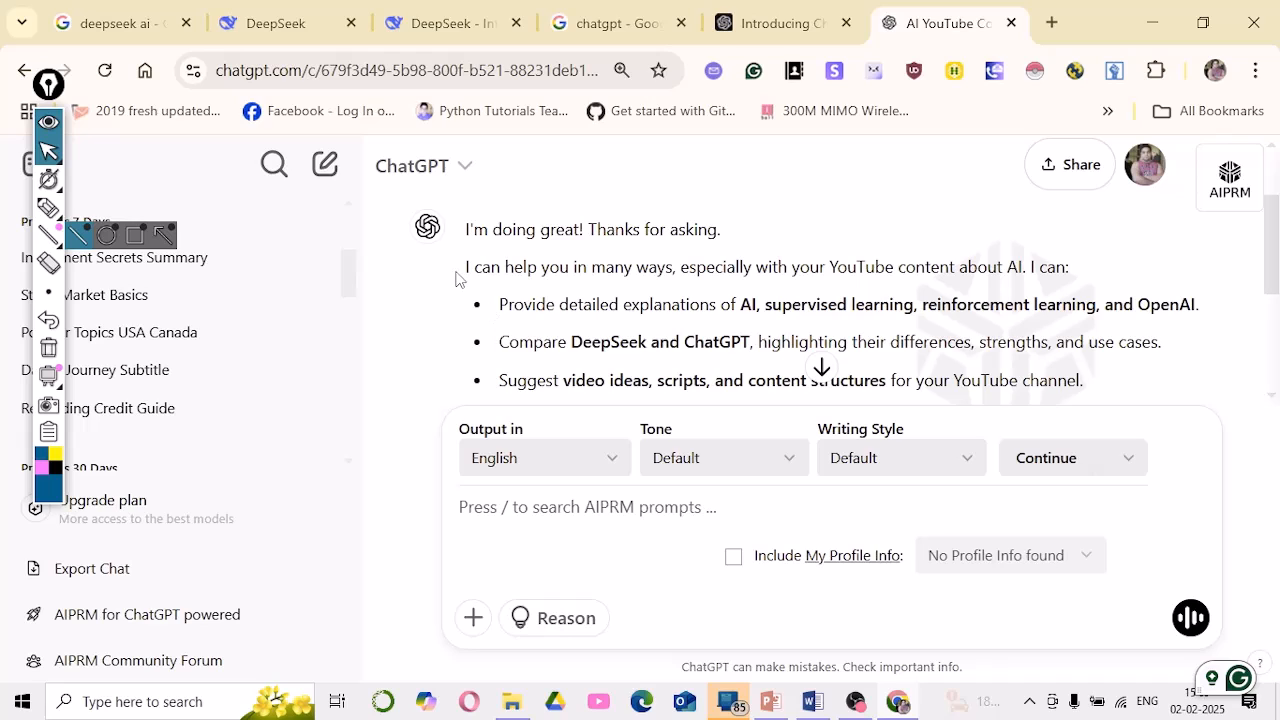
{"action": "left_click_drag", "start_coordinate": [457, 272], "coordinate": [693, 381]}
{"action": "left_click", "coordinate": [526, 334]}
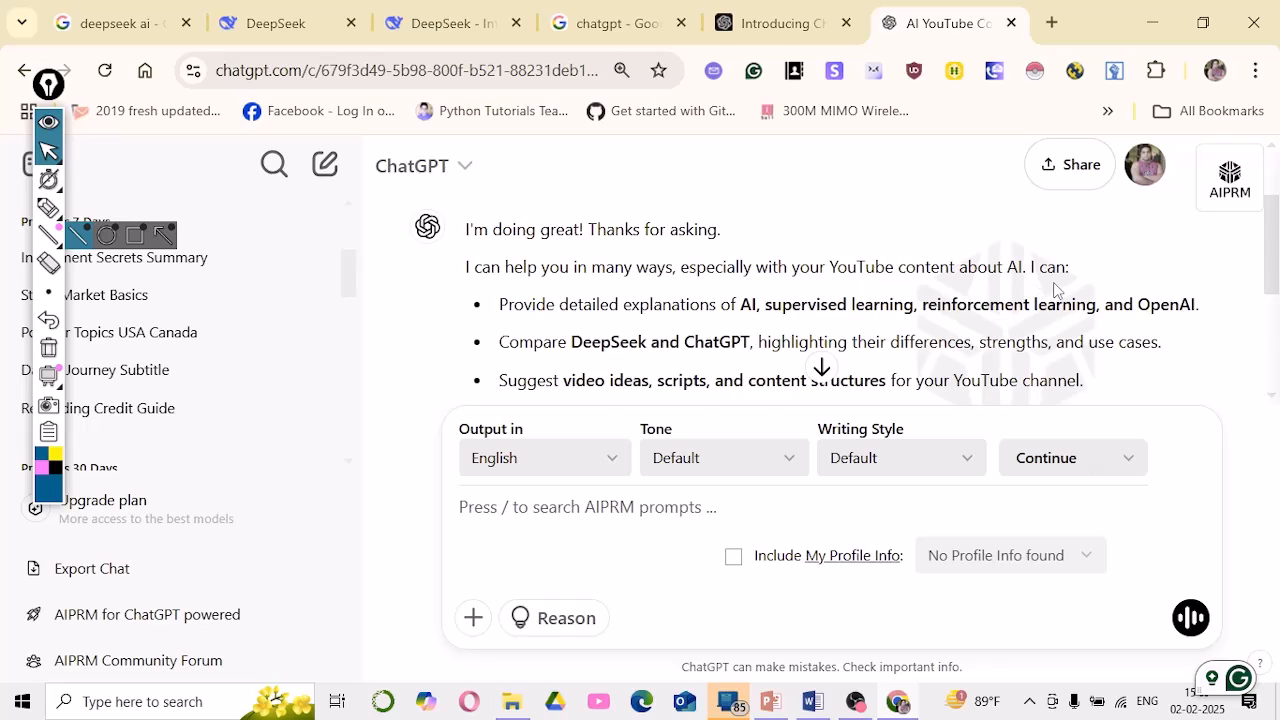
{"action": "scroll", "coordinate": [1055, 289], "scroll_direction": "down", "scroll_amount": 1}
{"action": "scroll", "coordinate": [633, 333], "scroll_direction": "up", "scroll_amount": 1}
{"action": "scroll", "coordinate": [1064, 323], "scroll_direction": "down", "scroll_amount": 1}
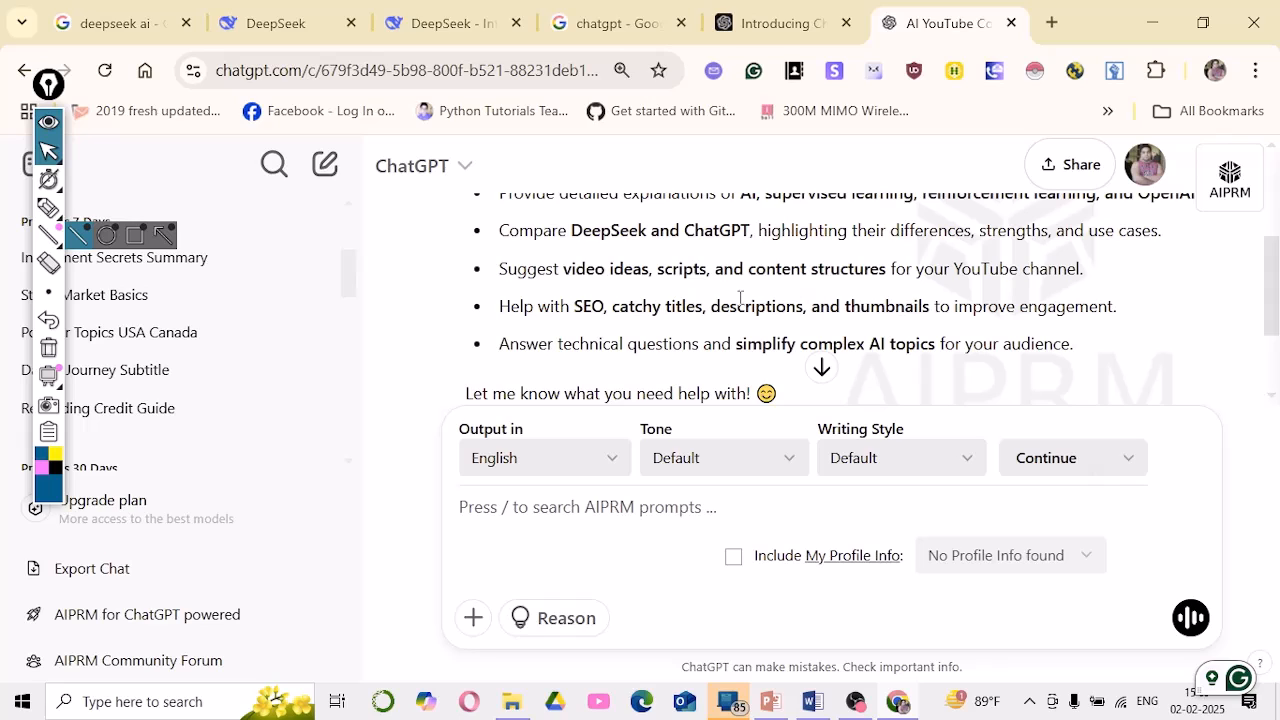
{"action": "scroll", "coordinate": [740, 298], "scroll_direction": "up", "scroll_amount": 1}
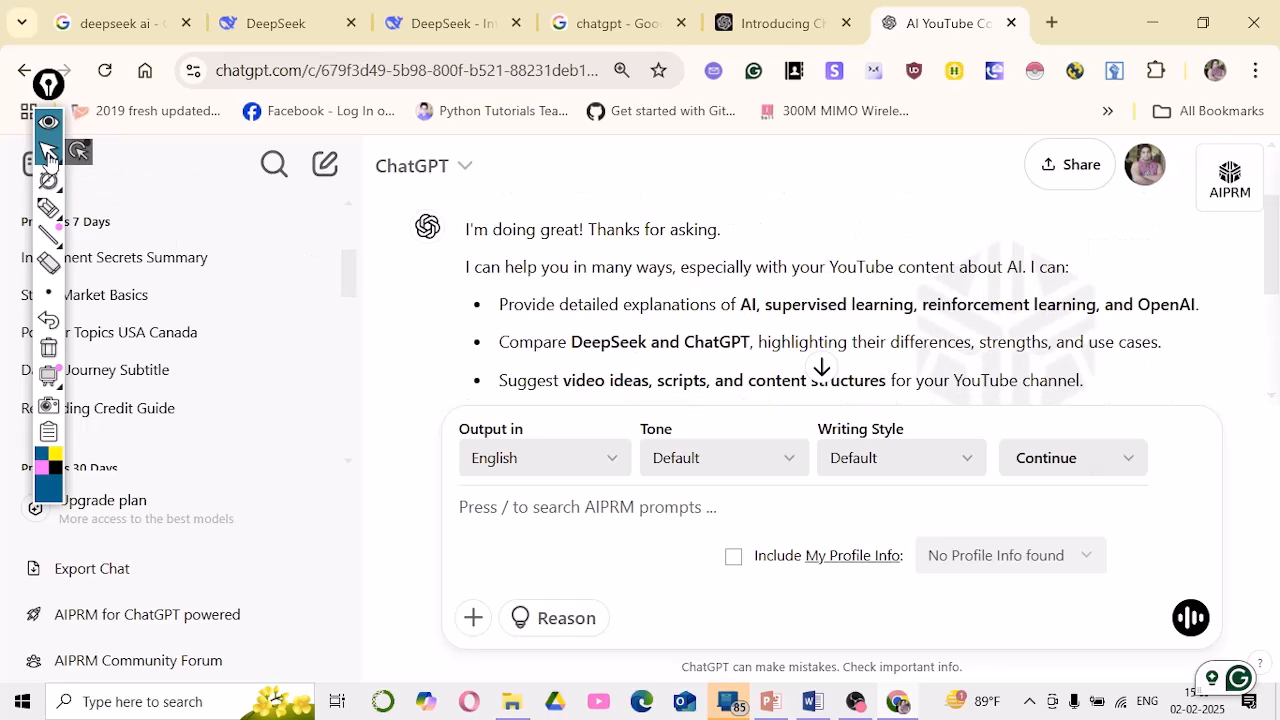
Highlight the reply's closing bullet about comparing DeepSeek and ChatGPT, then its first bullet points
{"action": "left_click", "coordinate": [48, 152]}
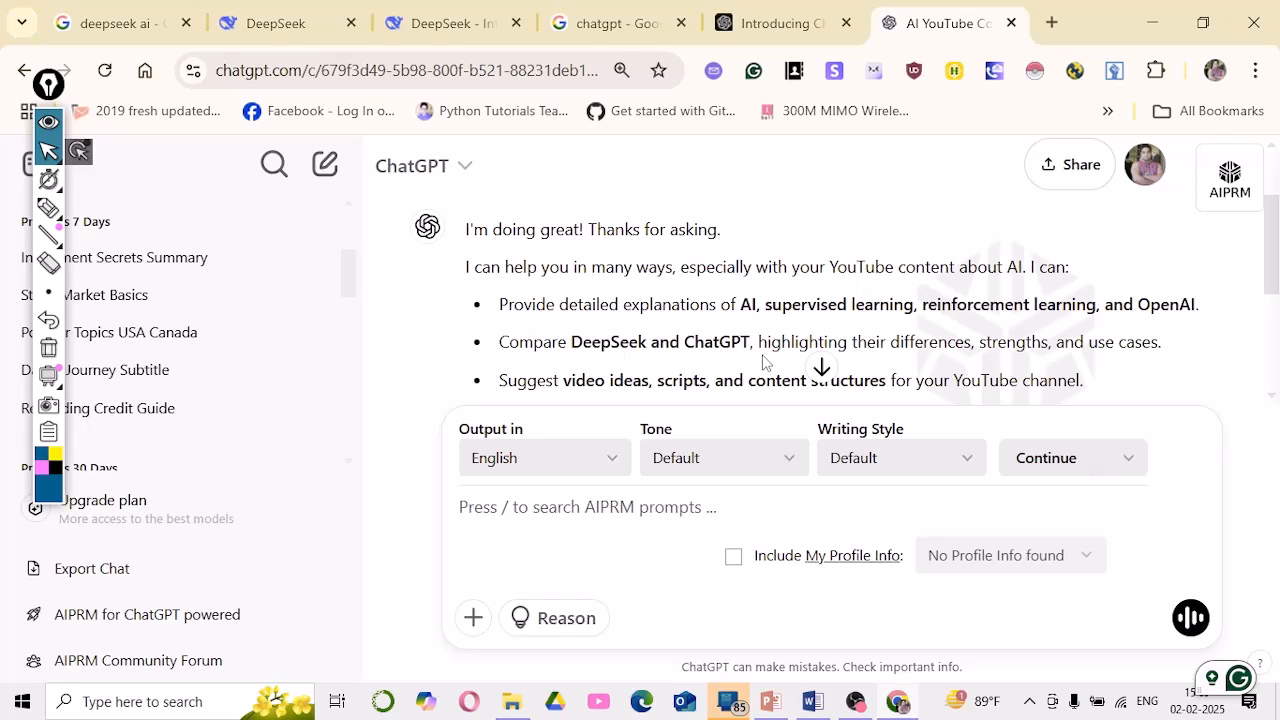
{"action": "scroll", "coordinate": [550, 337], "scroll_direction": "down", "scroll_amount": 2}
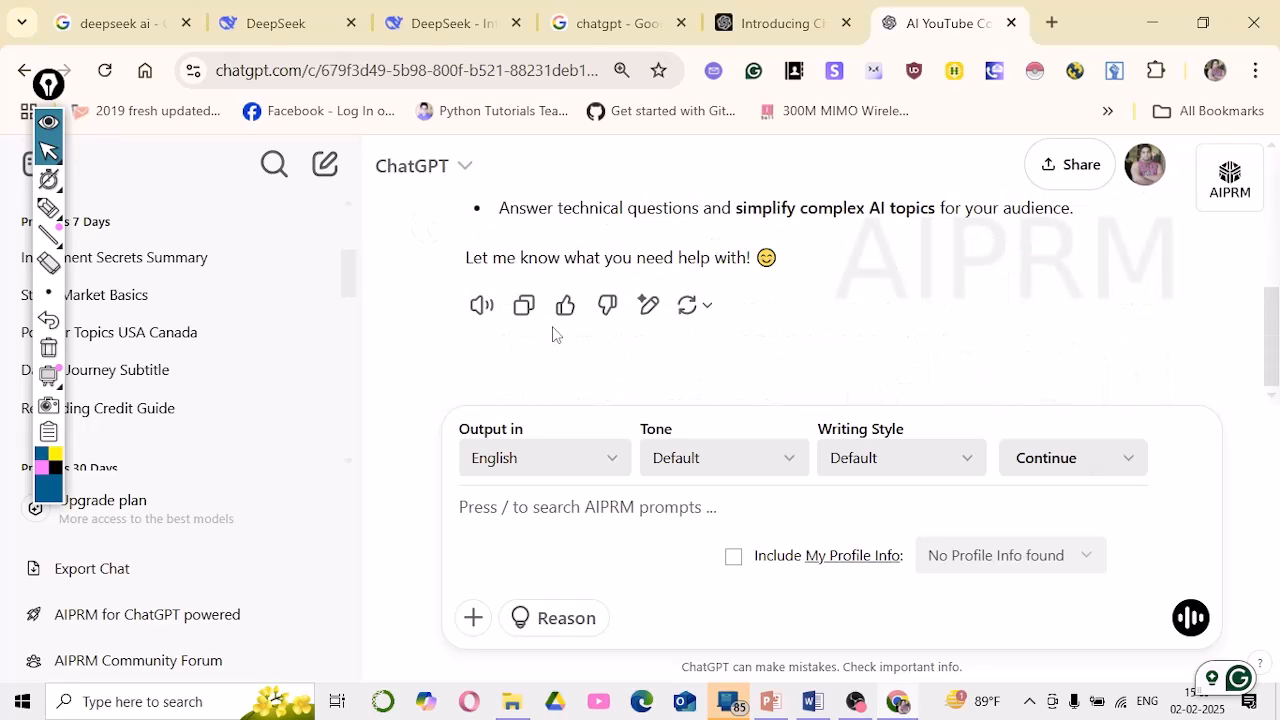
{"action": "left_click_drag", "start_coordinate": [503, 220], "coordinate": [790, 262]}
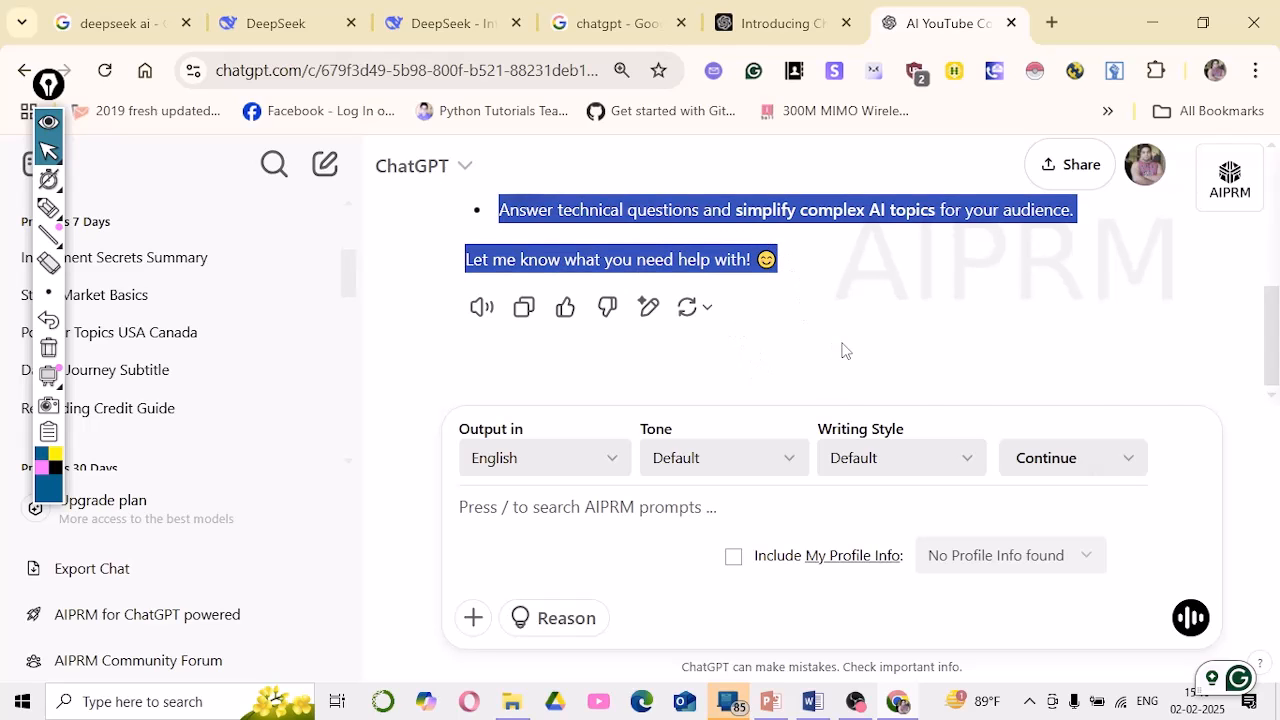
{"action": "scroll", "coordinate": [843, 349], "scroll_direction": "up", "scroll_amount": 4}
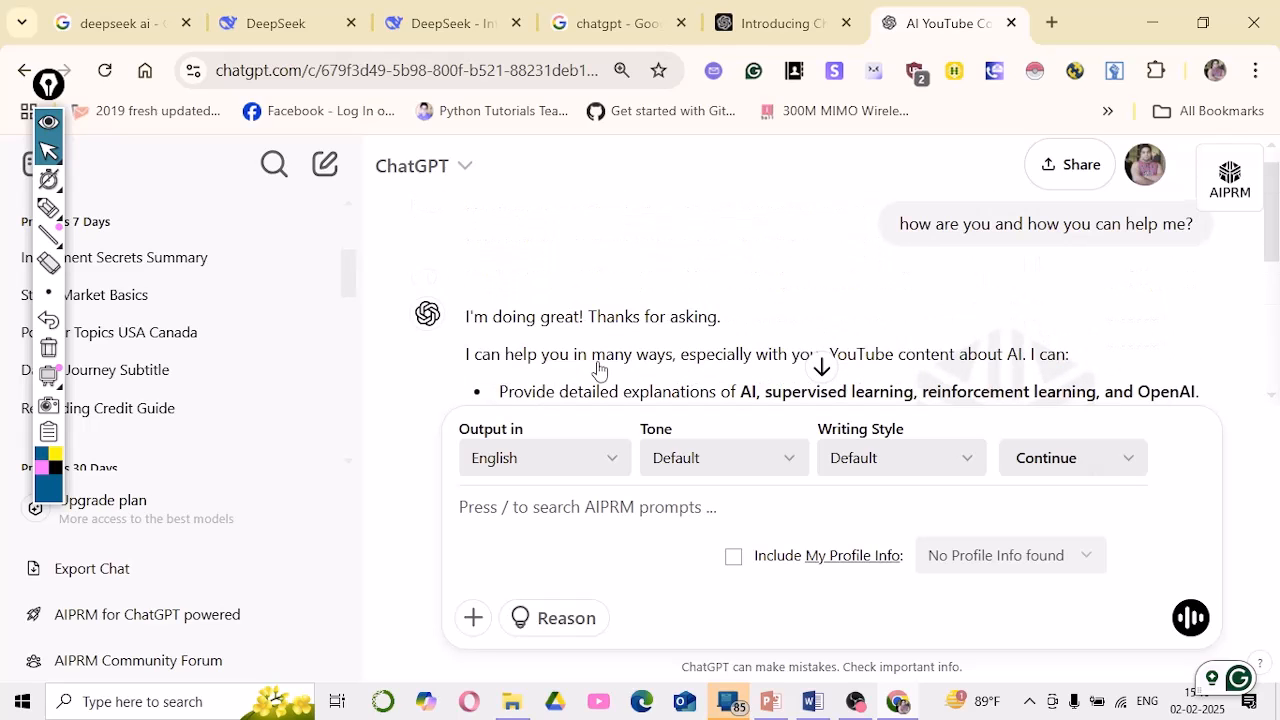
{"action": "left_click_drag", "start_coordinate": [578, 355], "coordinate": [600, 390]}
{"action": "left_click_drag", "start_coordinate": [834, 314], "coordinate": [940, 388]}
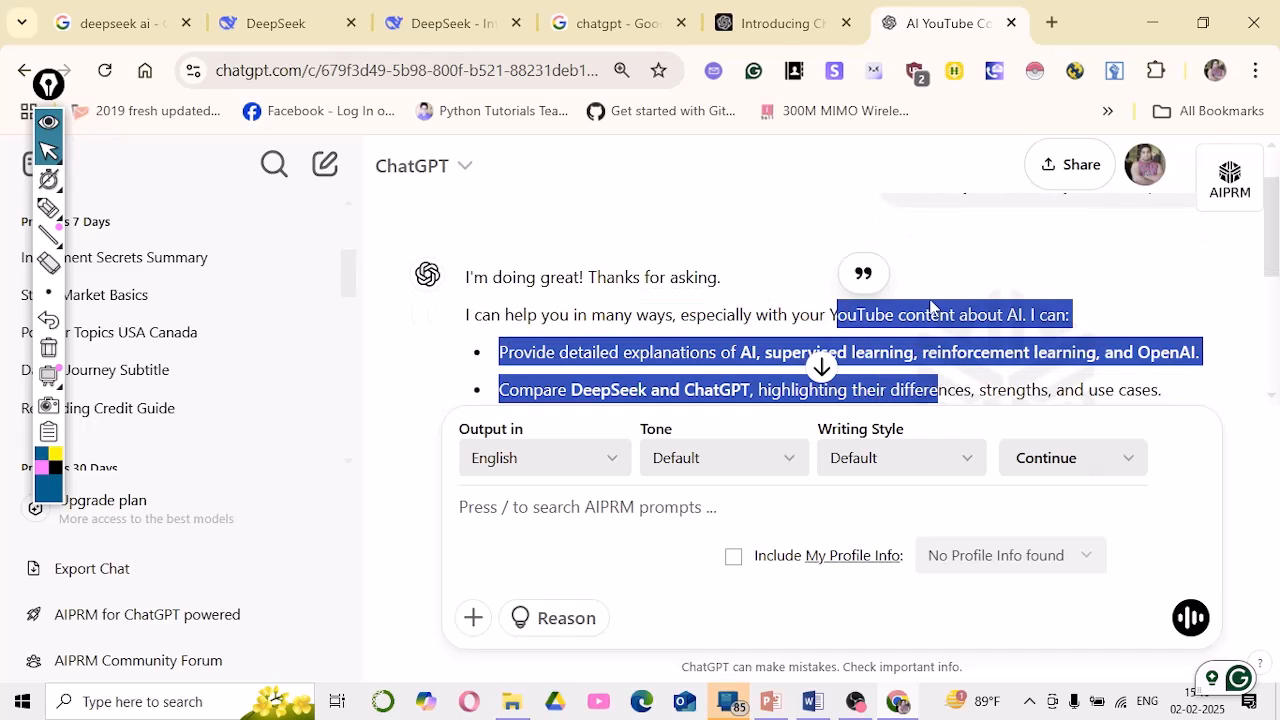
{"action": "scroll", "coordinate": [920, 310], "scroll_direction": "down", "scroll_amount": 2}
{"action": "scroll", "coordinate": [767, 300], "scroll_direction": "up", "scroll_amount": 2}
Back in DeepSeek, send DeepThink 'can you compare chatgpt and deepseek'
{"action": "left_click", "coordinate": [430, 26]}
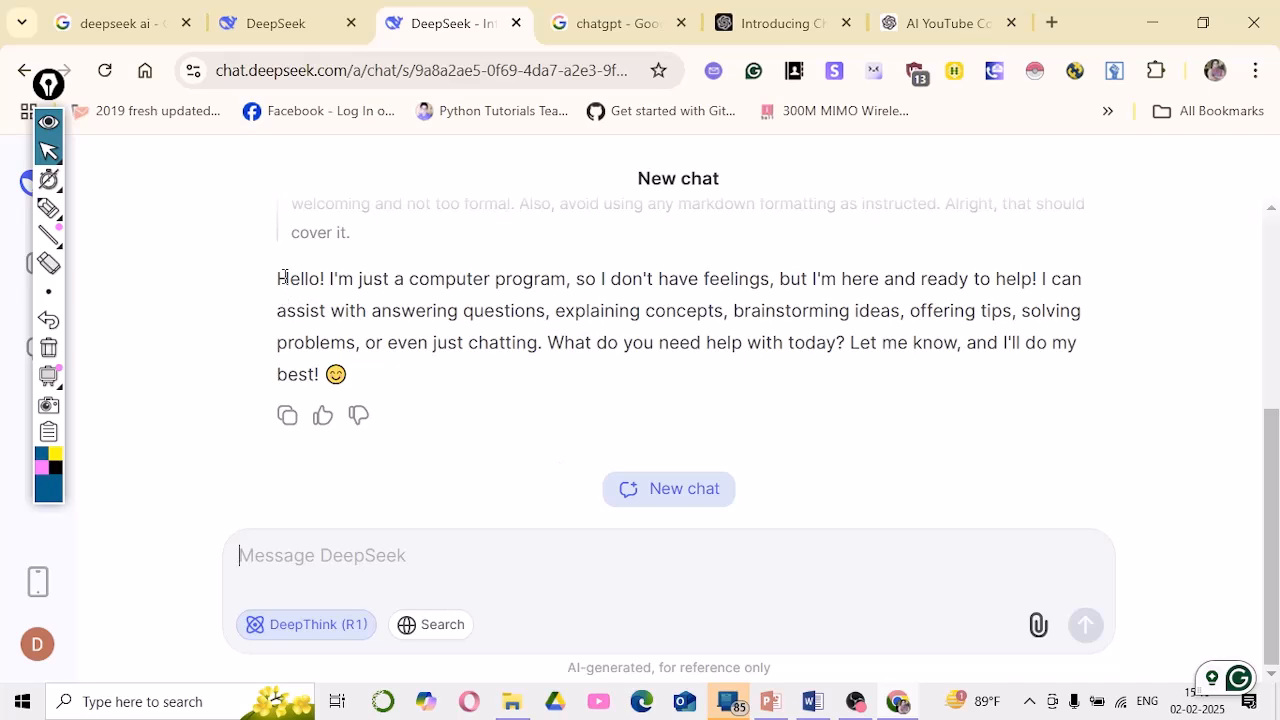
{"action": "left_click_drag", "start_coordinate": [290, 279], "coordinate": [337, 374]}
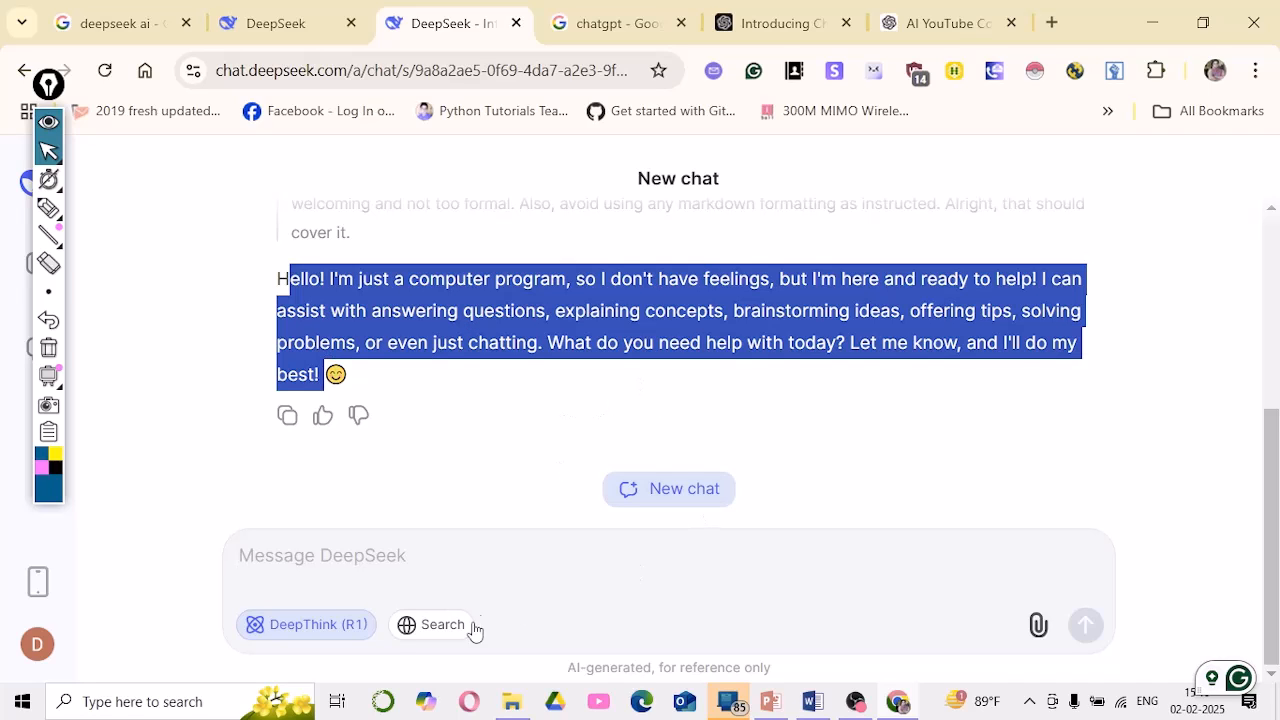
{"action": "left_click", "coordinate": [333, 563]}
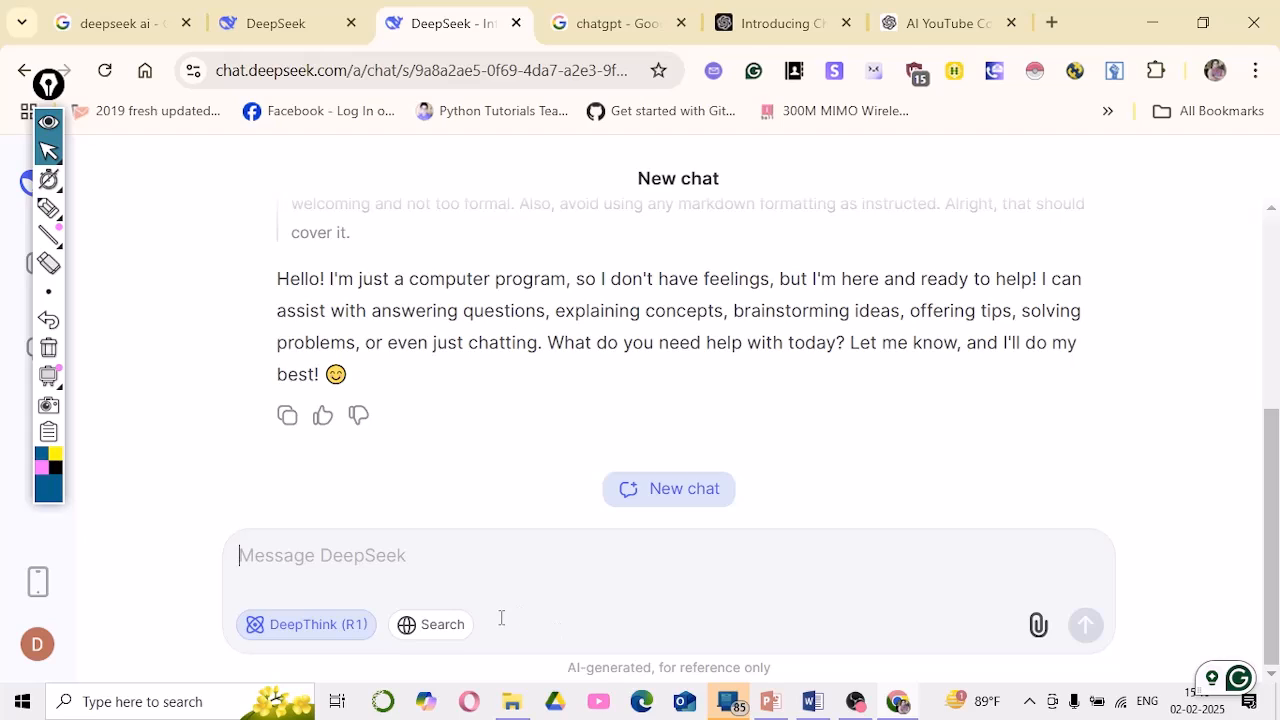
{"action": "type", "text": "ca"}
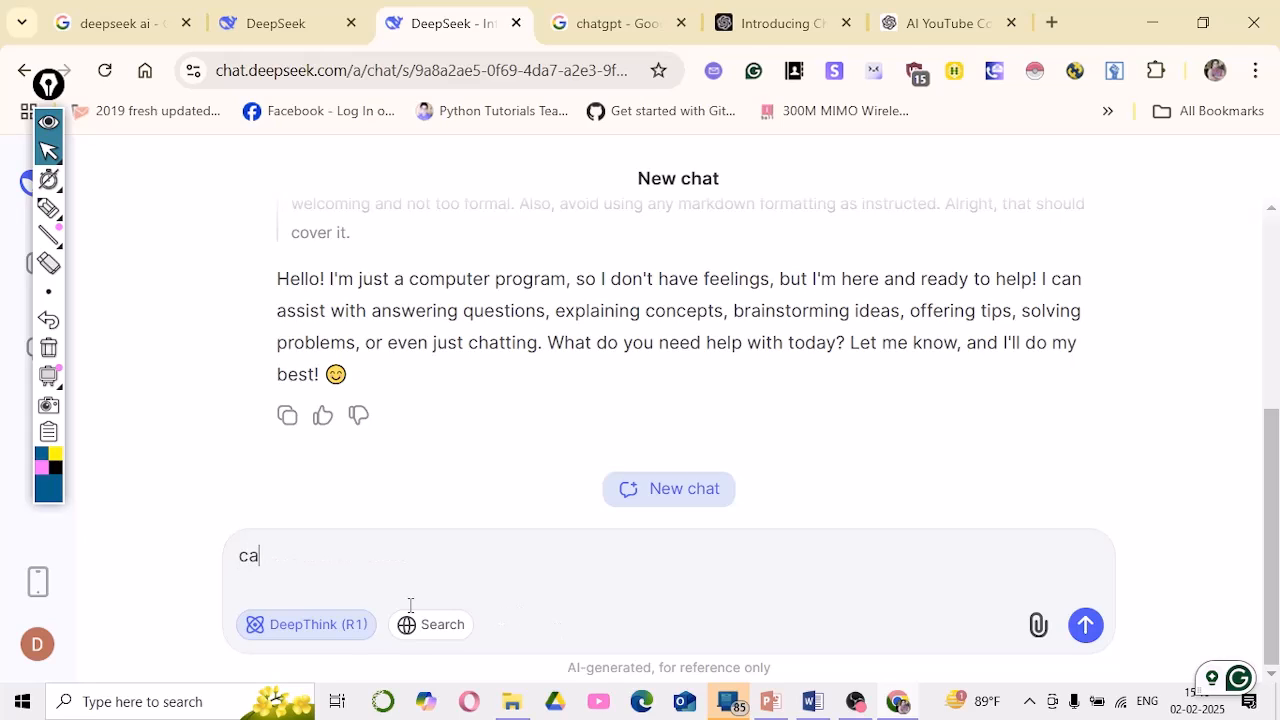
{"action": "type", "text": "n you com"}
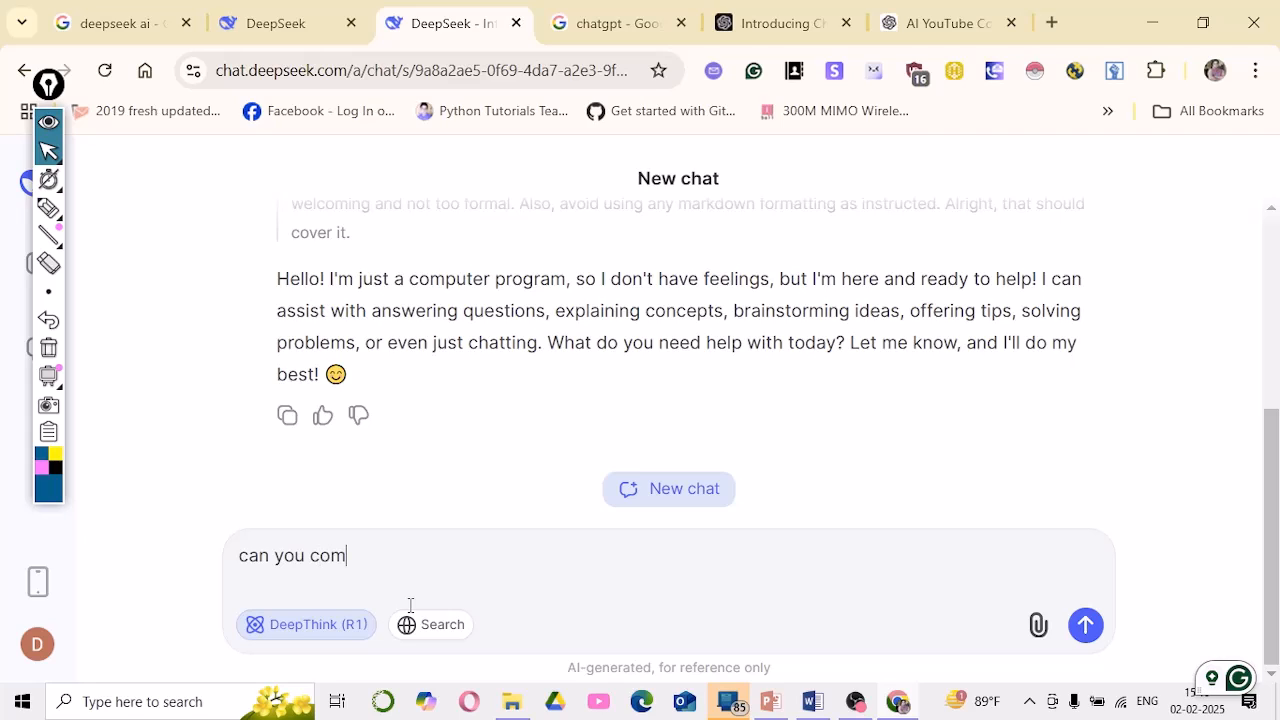
{"action": "type", "text": "pare c"}
{"action": "type", "text": "hatgpt and "}
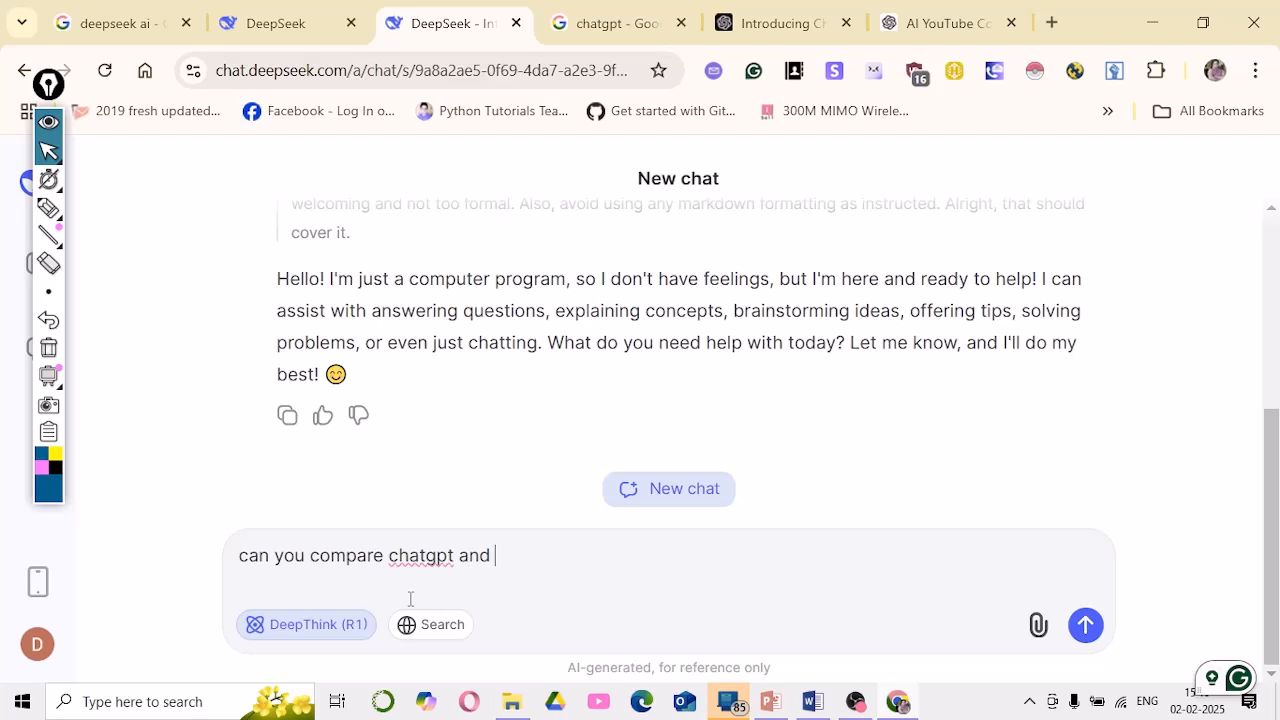
{"action": "type", "text": "deep"}
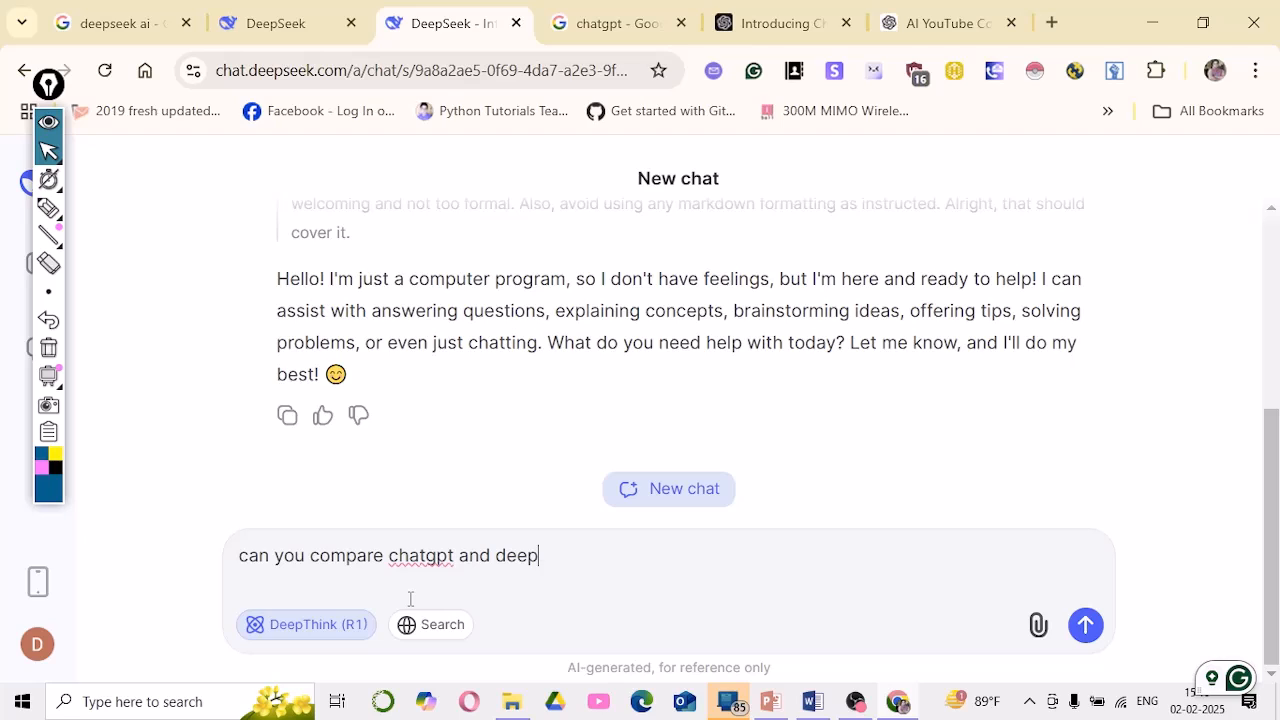
{"action": "type", "text": "seek"}
{"action": "key", "text": "Return"}
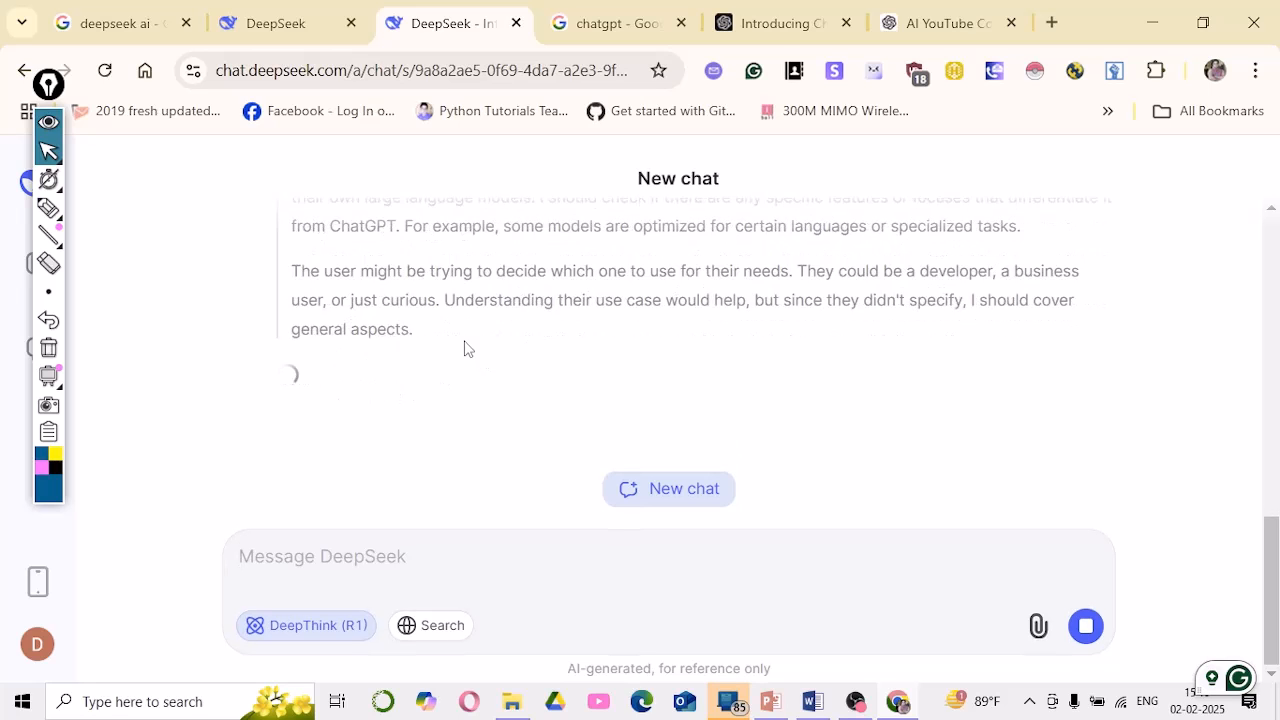
Scroll up and highlight a passage of DeepThink's streaming comparison reasoning
{"action": "scroll", "coordinate": [558, 350], "scroll_direction": "up", "scroll_amount": 2}
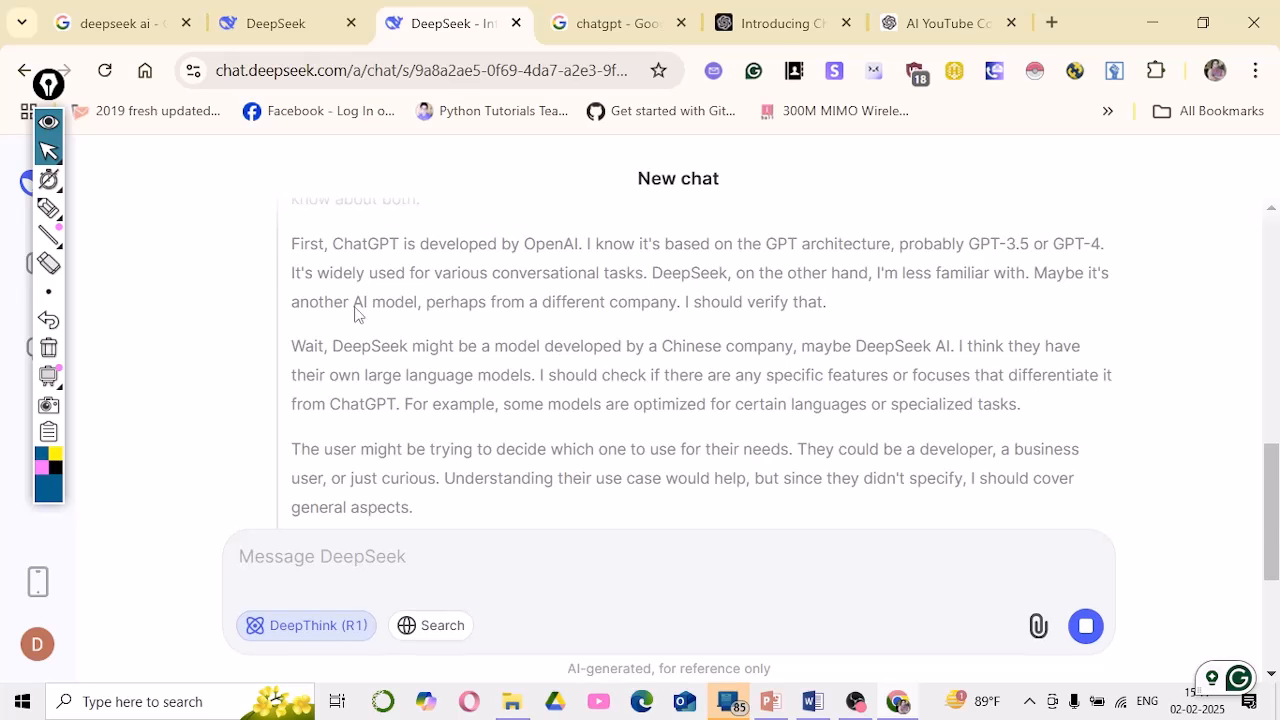
{"action": "scroll", "coordinate": [423, 334], "scroll_direction": "up", "scroll_amount": 3}
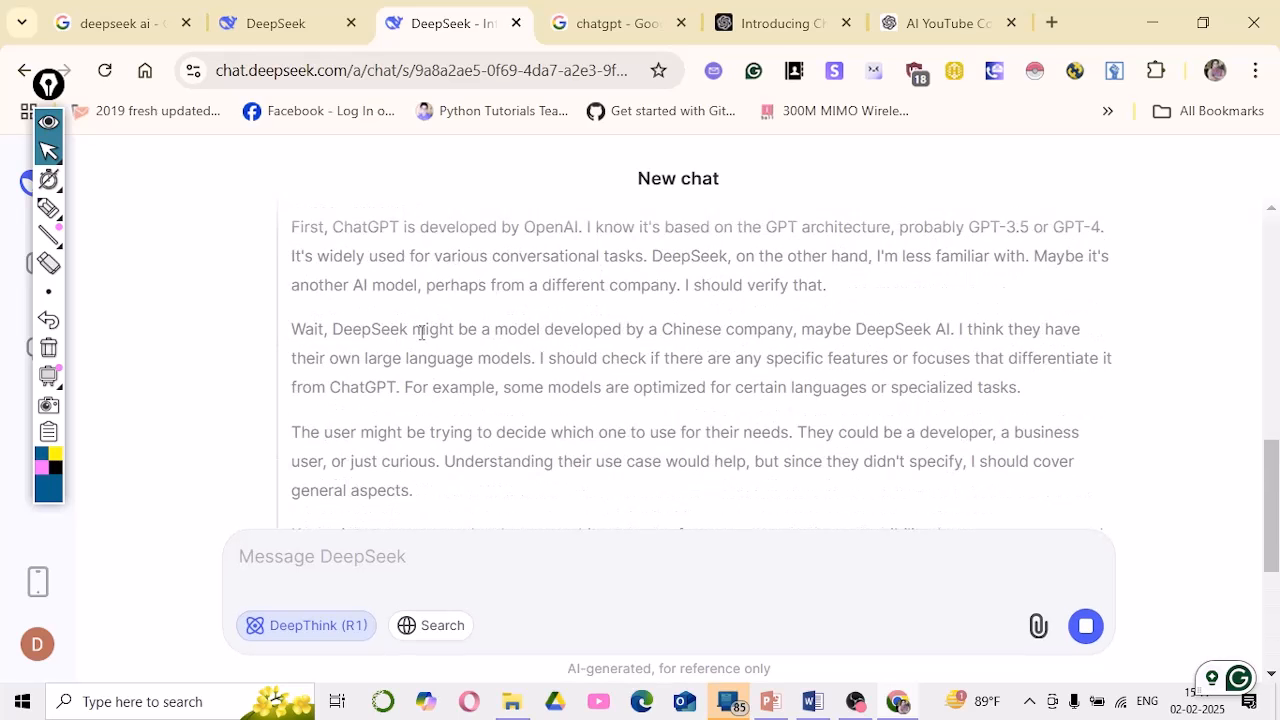
{"action": "scroll", "coordinate": [400, 333], "scroll_direction": "up", "scroll_amount": 1}
{"action": "left_click_drag", "start_coordinate": [318, 285], "coordinate": [1071, 460]}
{"action": "scroll", "coordinate": [677, 429], "scroll_direction": "down", "scroll_amount": 3}
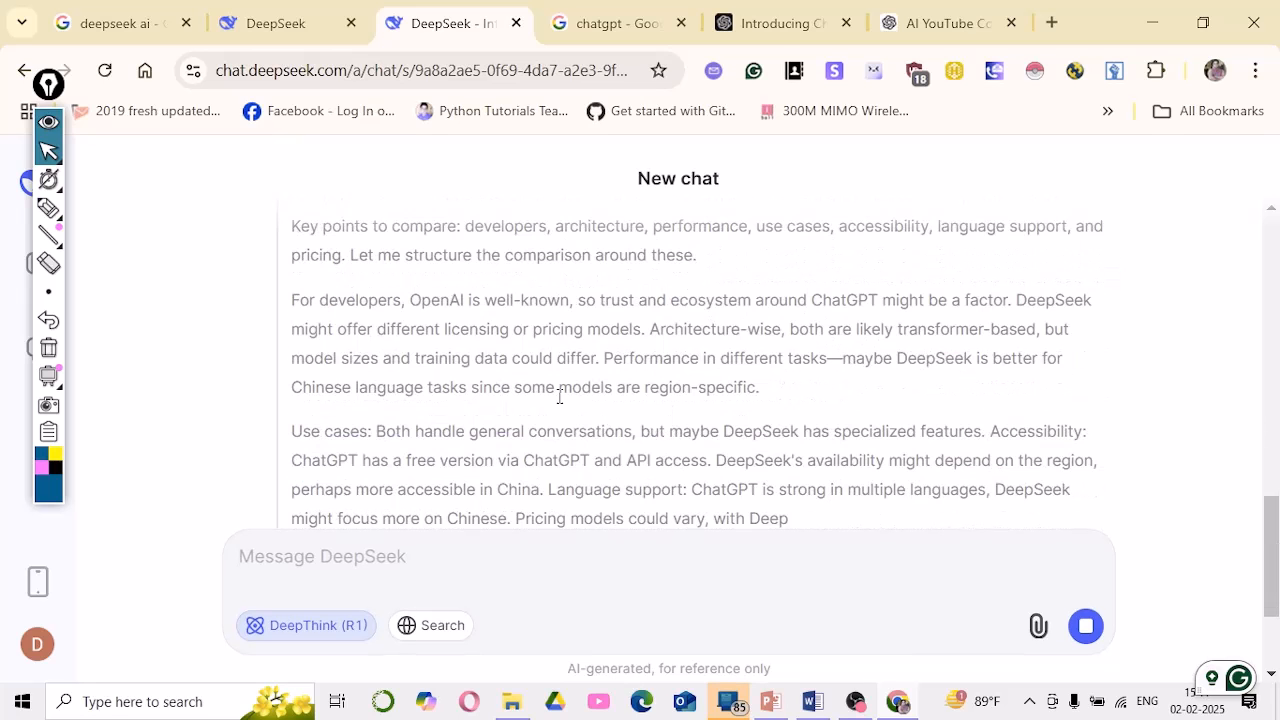
{"action": "scroll", "coordinate": [560, 405], "scroll_direction": "down", "scroll_amount": 2}
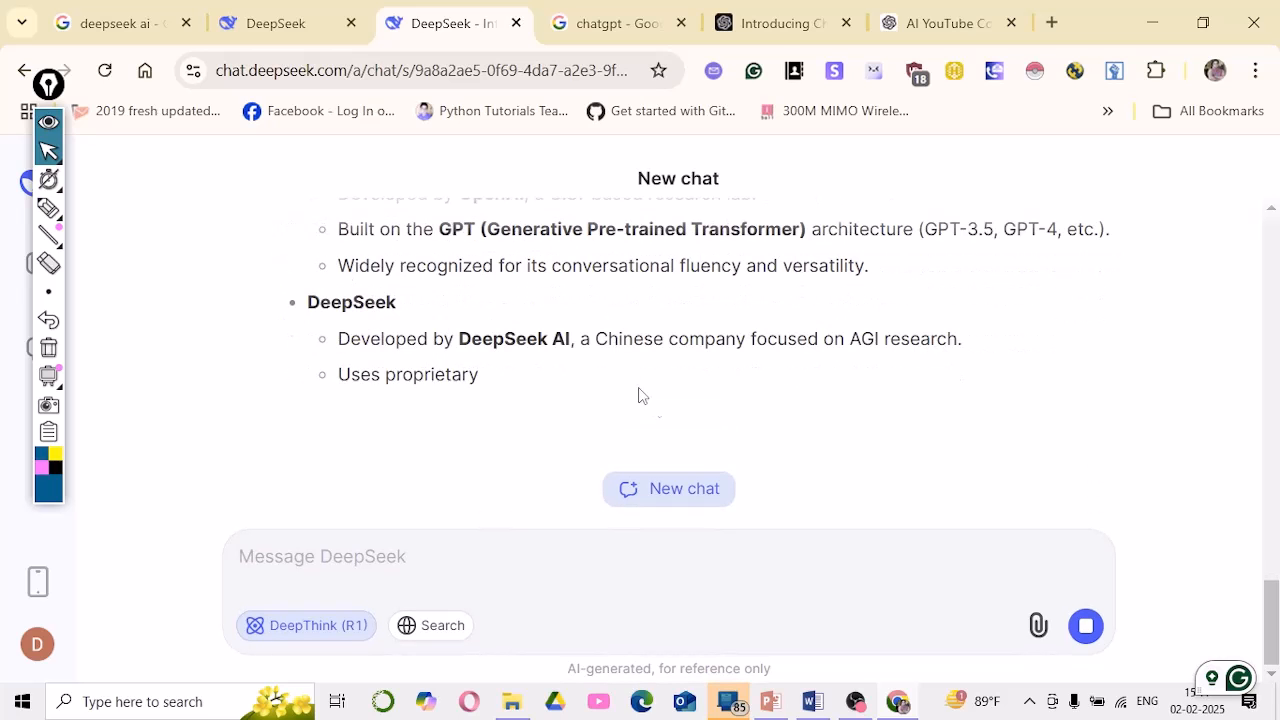
Highlight the comparison table's top rows down to the Performance row
{"action": "scroll", "coordinate": [780, 342], "scroll_direction": "up", "scroll_amount": 3}
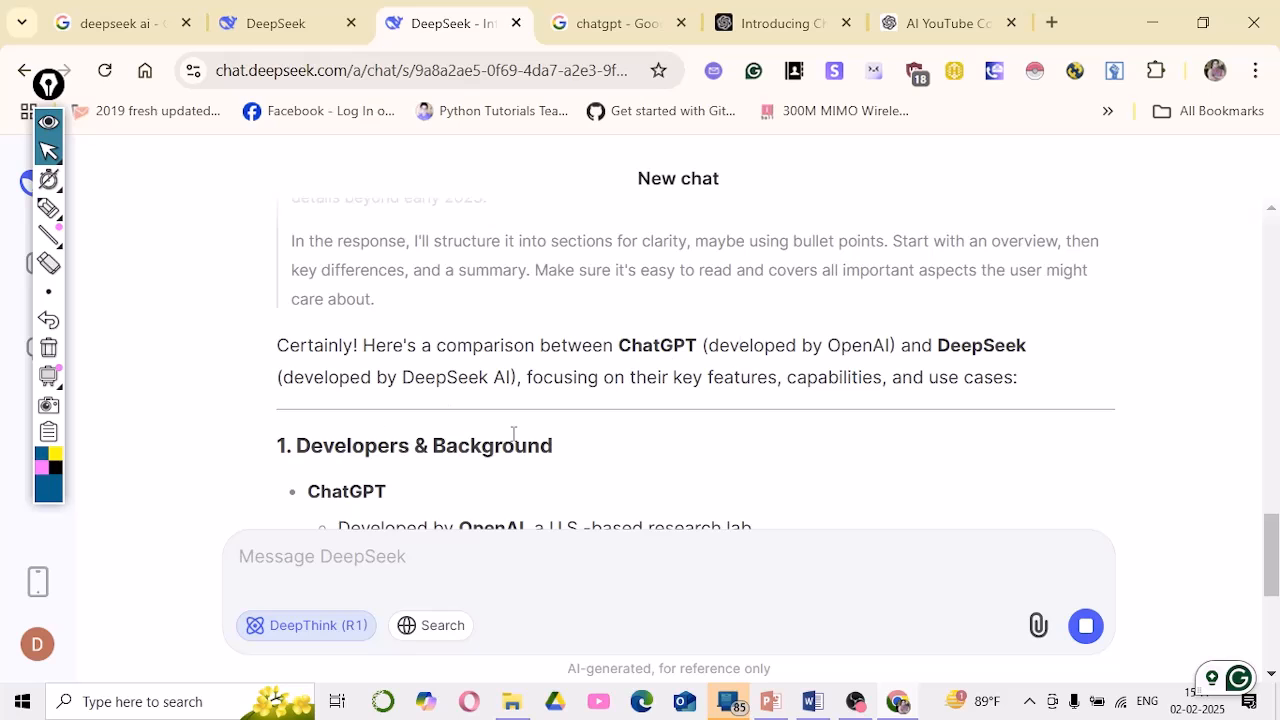
{"action": "scroll", "coordinate": [510, 438], "scroll_direction": "down", "scroll_amount": 2}
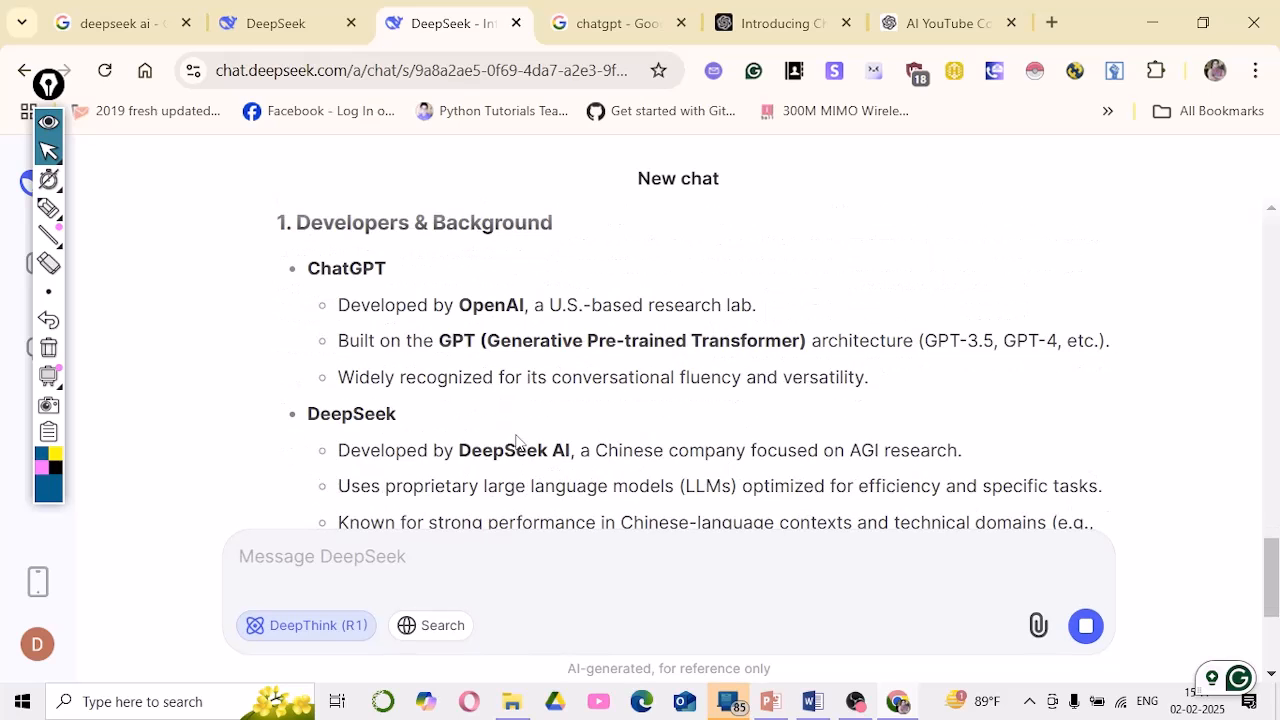
{"action": "scroll", "coordinate": [372, 326], "scroll_direction": "up", "scroll_amount": 2}
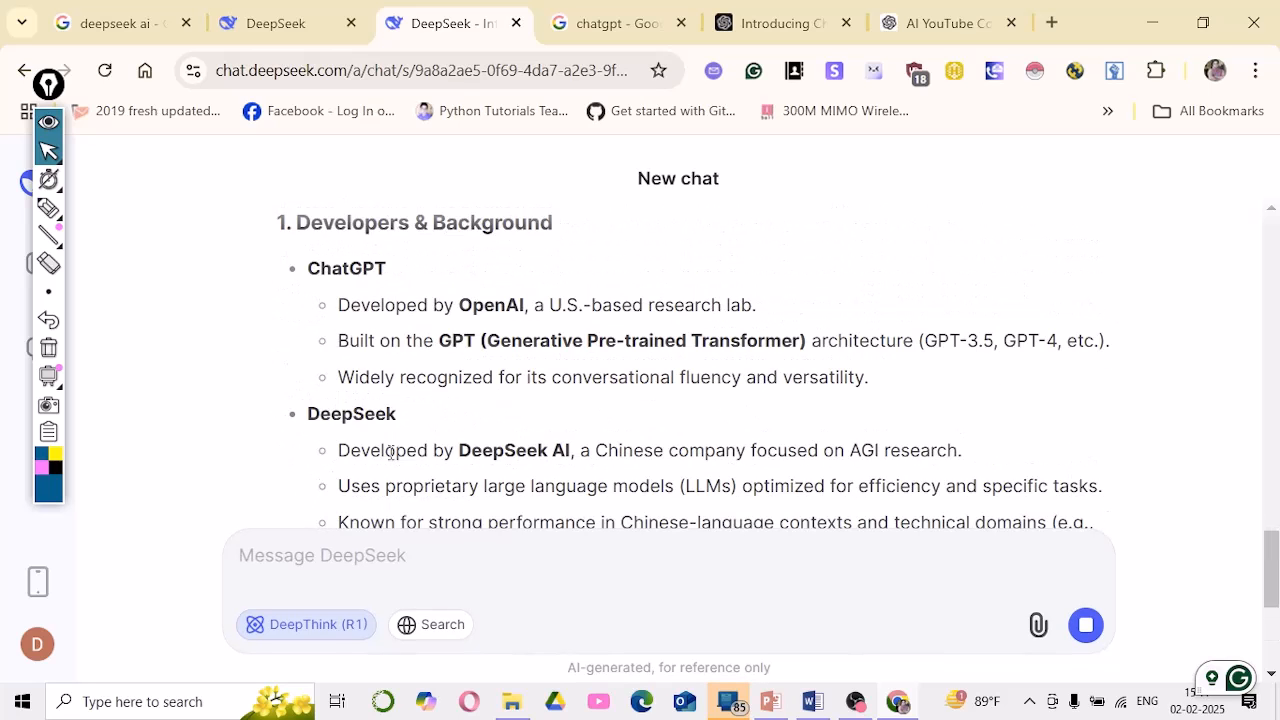
{"action": "left_click_drag", "start_coordinate": [338, 341], "coordinate": [557, 450]}
{"action": "scroll", "coordinate": [670, 391], "scroll_direction": "down", "scroll_amount": 4}
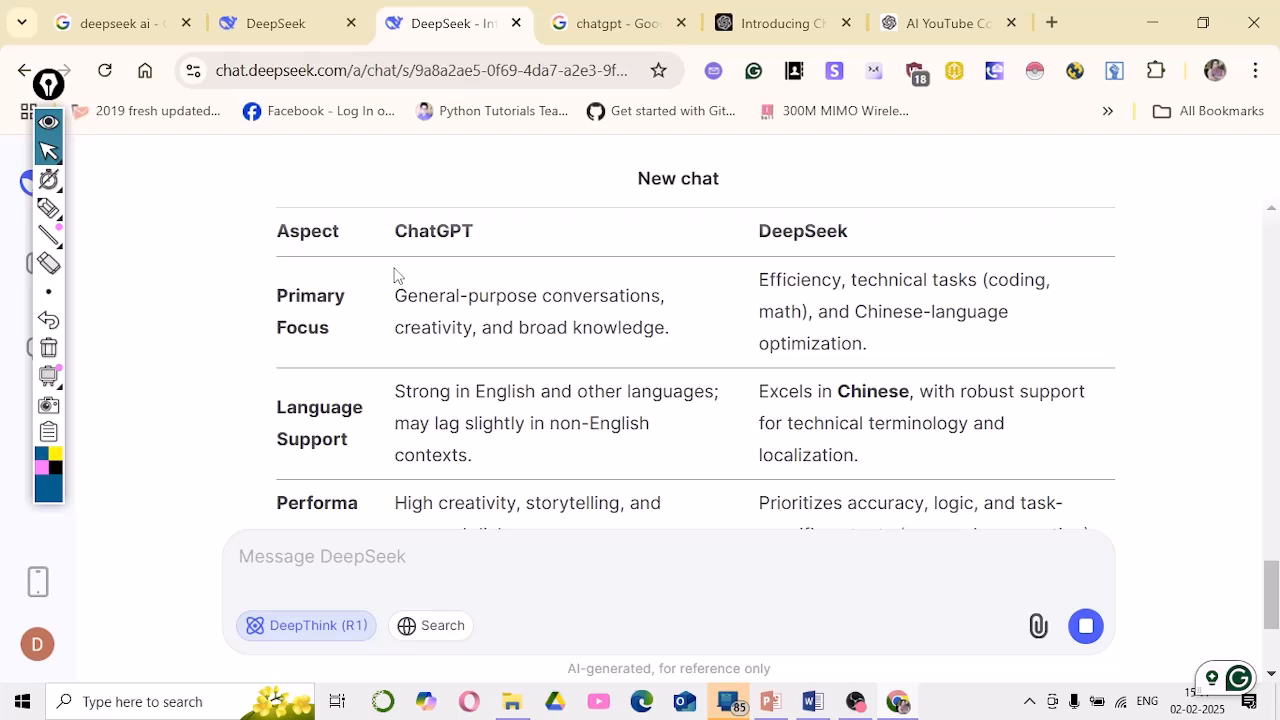
{"action": "left_click_drag", "start_coordinate": [394, 272], "coordinate": [430, 455]}
{"action": "left_click", "coordinate": [700, 403]}
{"action": "left_click_drag", "start_coordinate": [363, 363], "coordinate": [397, 503]}
{"action": "left_click", "coordinate": [320, 346]}
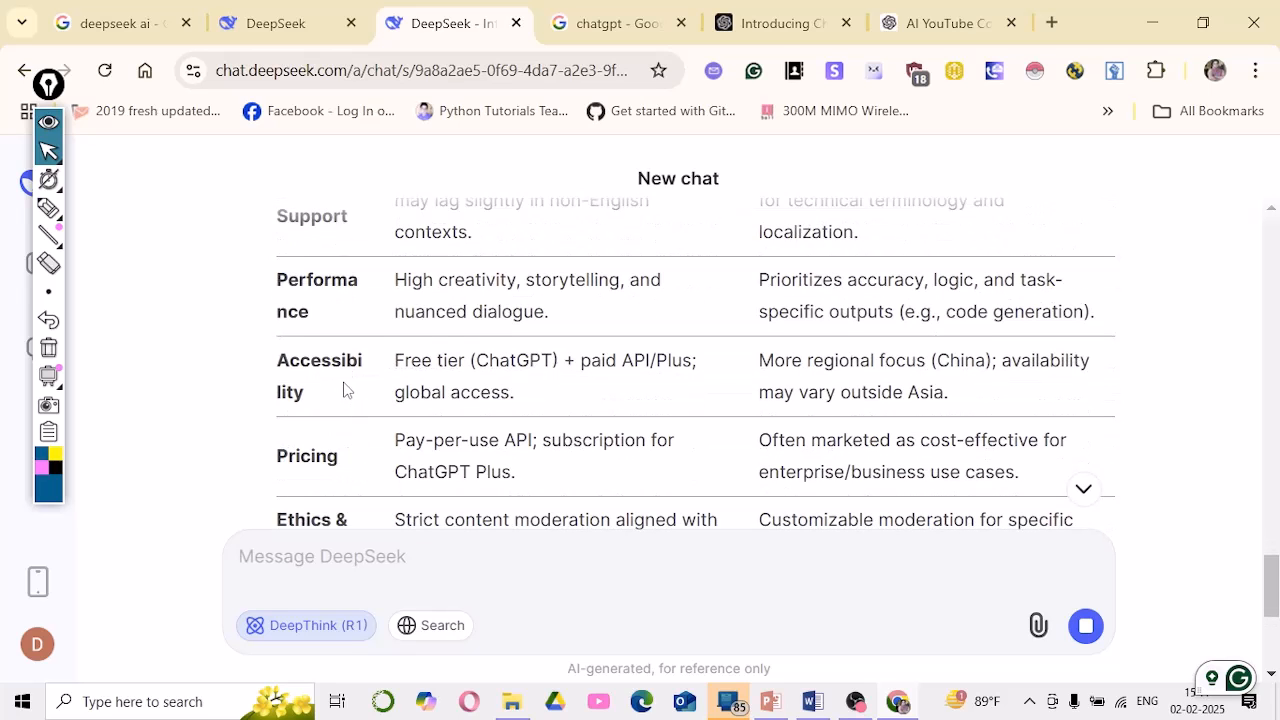
Scroll back and highlight the Primary Focus and Language Support rows
{"action": "scroll", "coordinate": [491, 380], "scroll_direction": "up", "scroll_amount": 3}
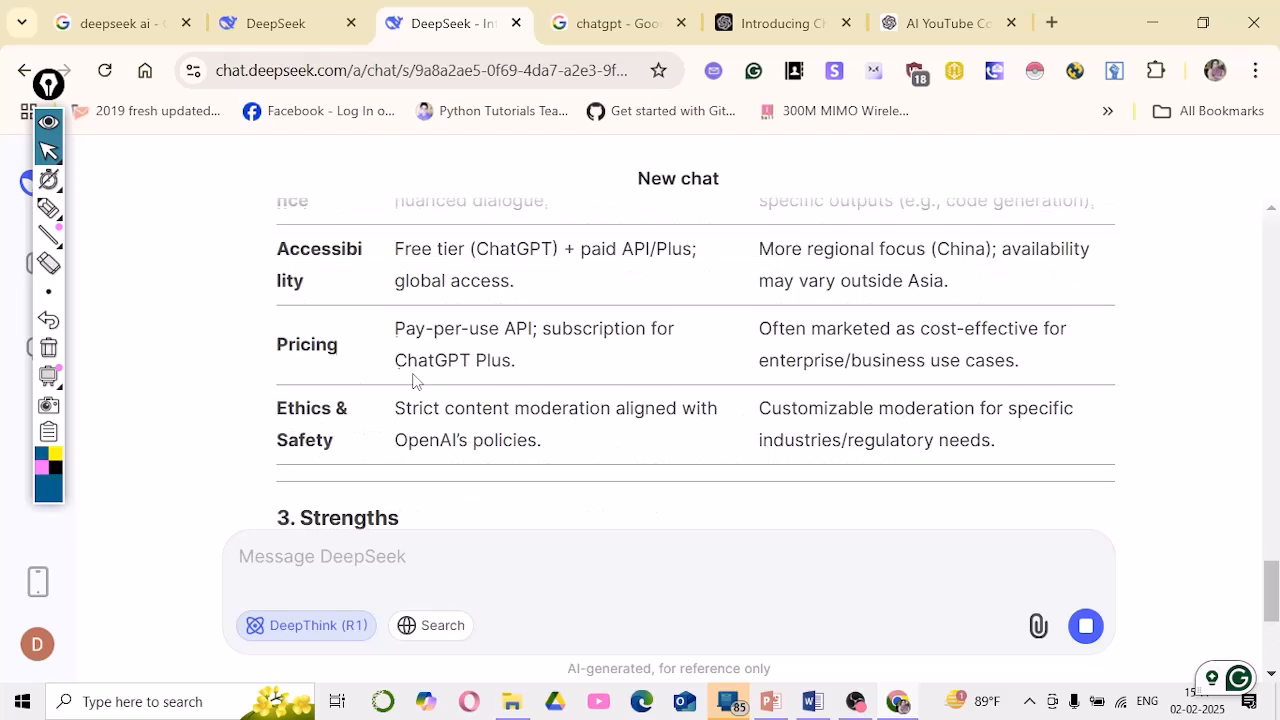
{"action": "scroll", "coordinate": [375, 450], "scroll_direction": "down", "scroll_amount": 1}
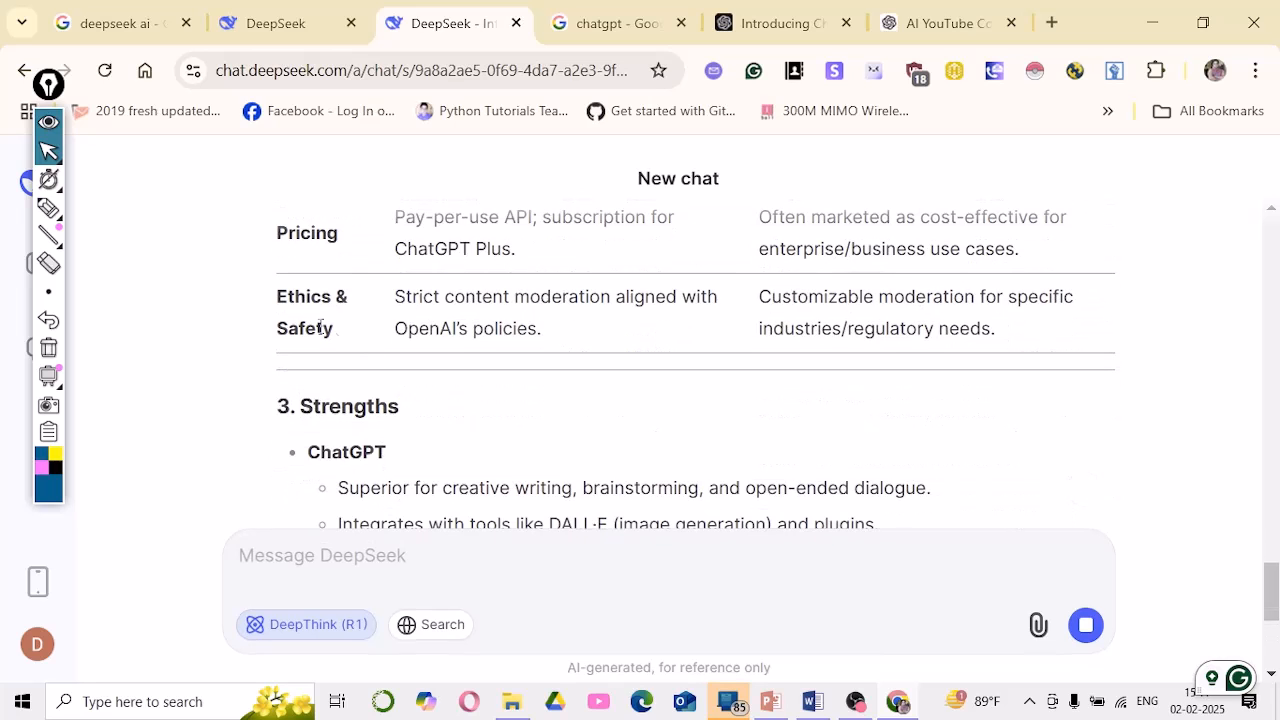
{"action": "scroll", "coordinate": [420, 330], "scroll_direction": "up", "scroll_amount": 1}
{"action": "scroll", "coordinate": [594, 374], "scroll_direction": "up", "scroll_amount": 4}
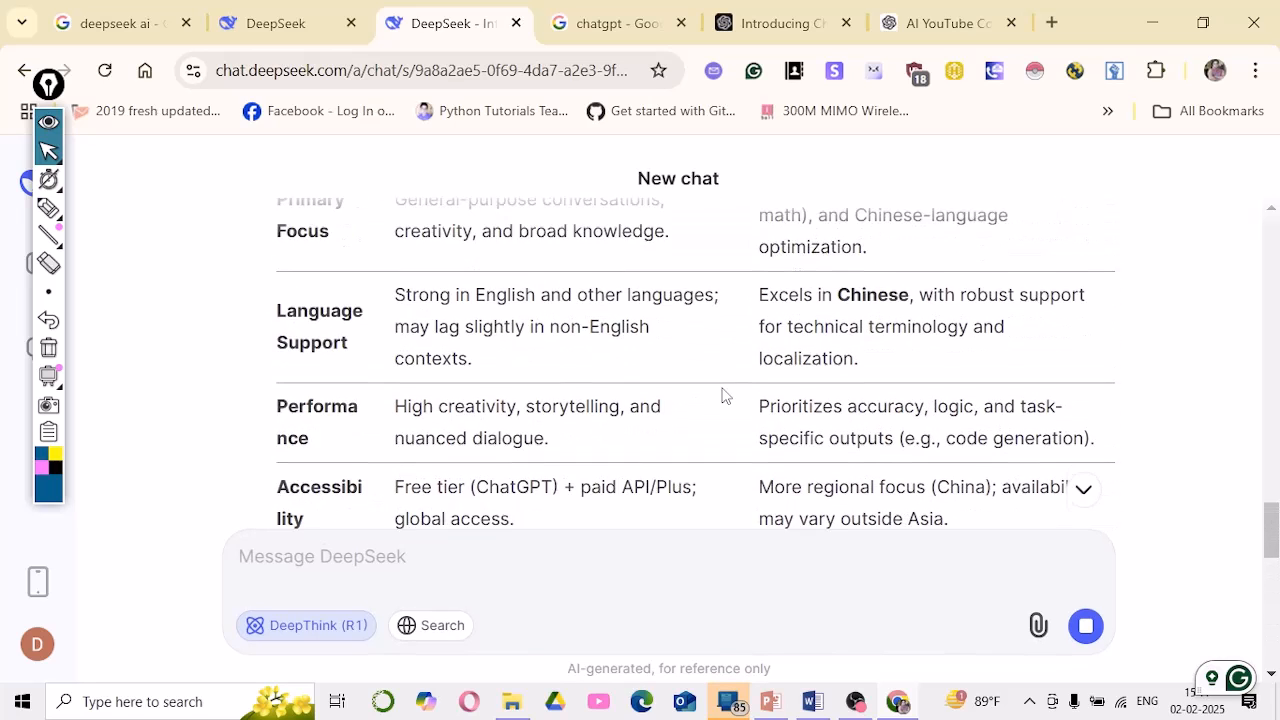
{"action": "left_click_drag", "start_coordinate": [380, 295], "coordinate": [1006, 443]}
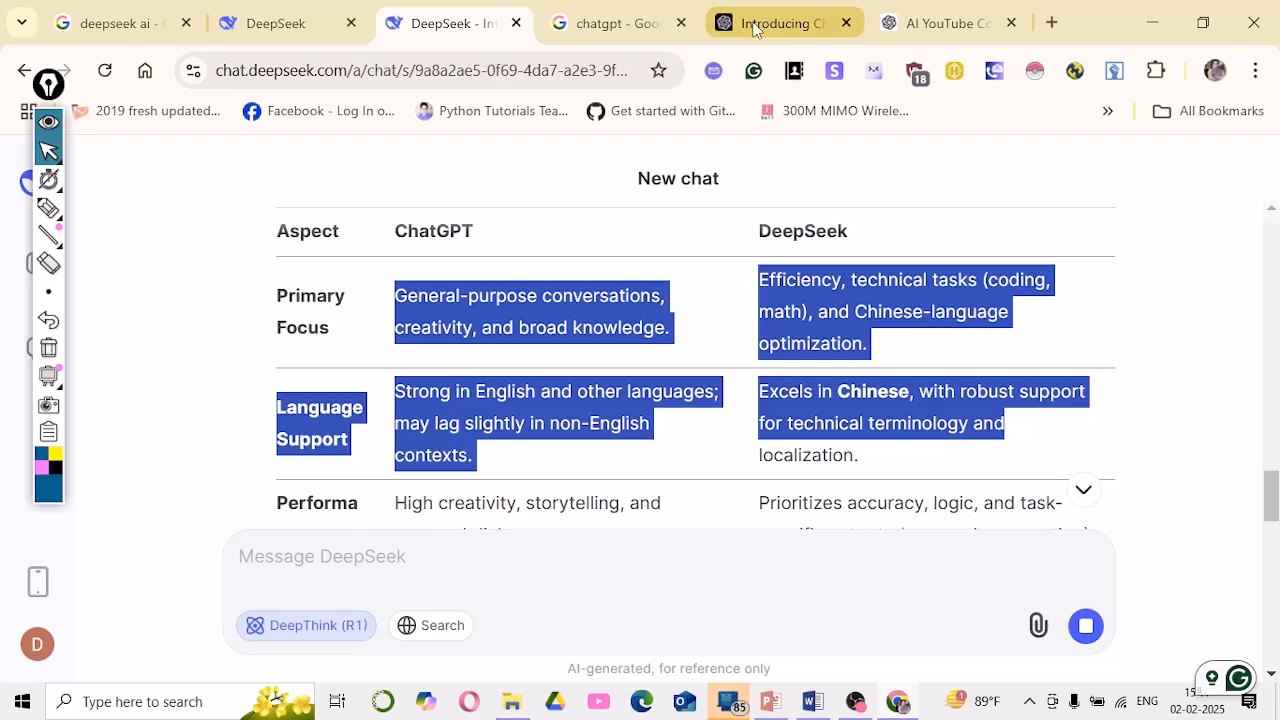
{"action": "left_click", "coordinate": [753, 28]}
{"action": "left_click", "coordinate": [916, 20]}
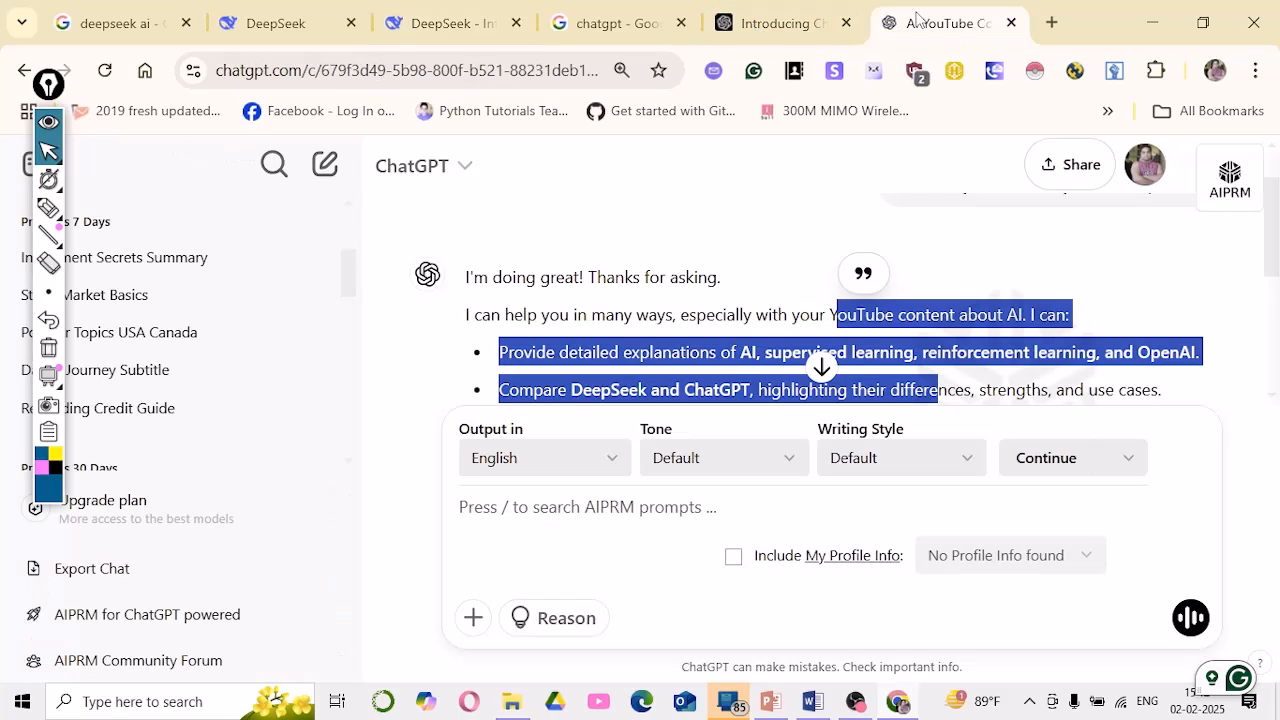
{"action": "scroll", "coordinate": [840, 340], "scroll_direction": "up", "scroll_amount": 1}
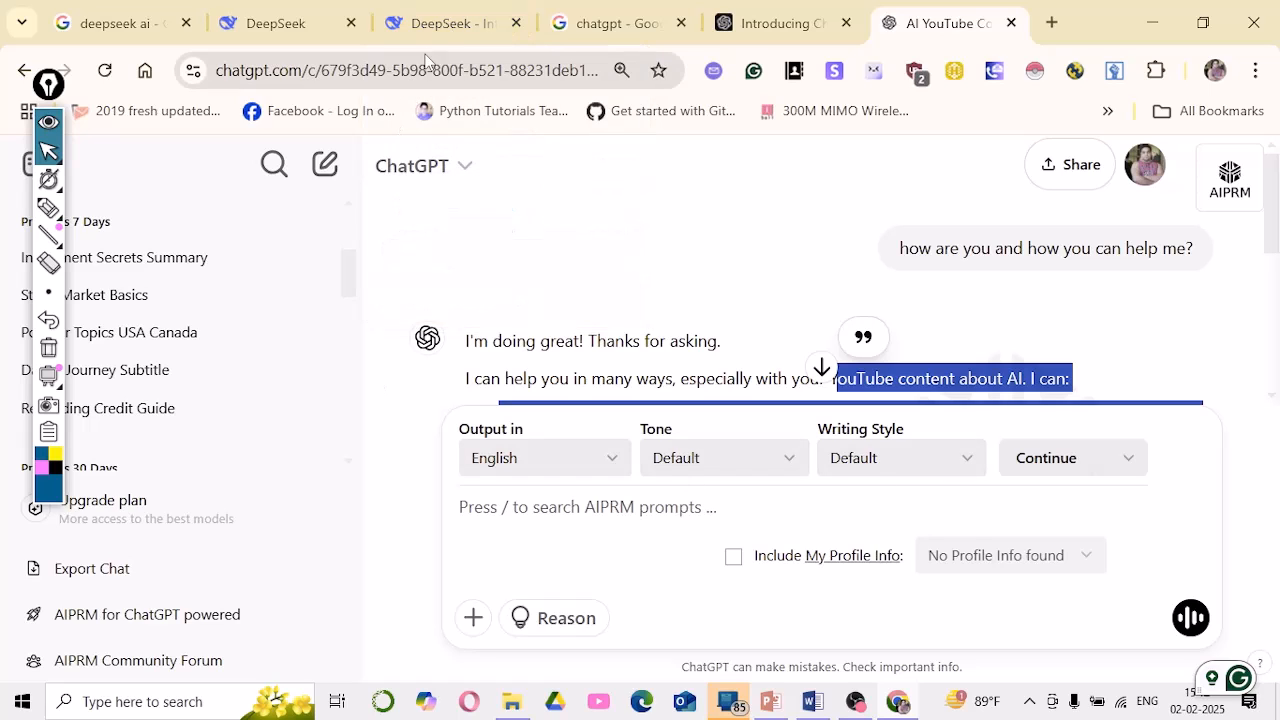
{"action": "left_click", "coordinate": [437, 22]}
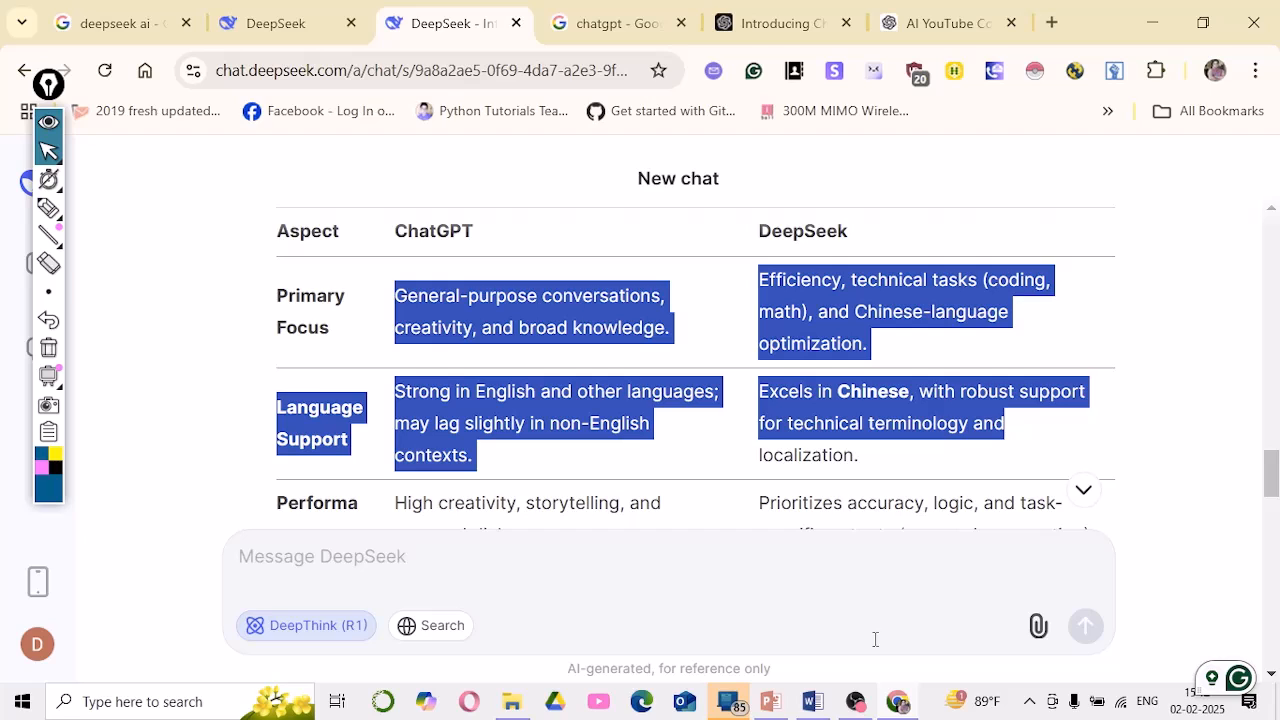
{"action": "mouse_move", "coordinate": [903, 708]}
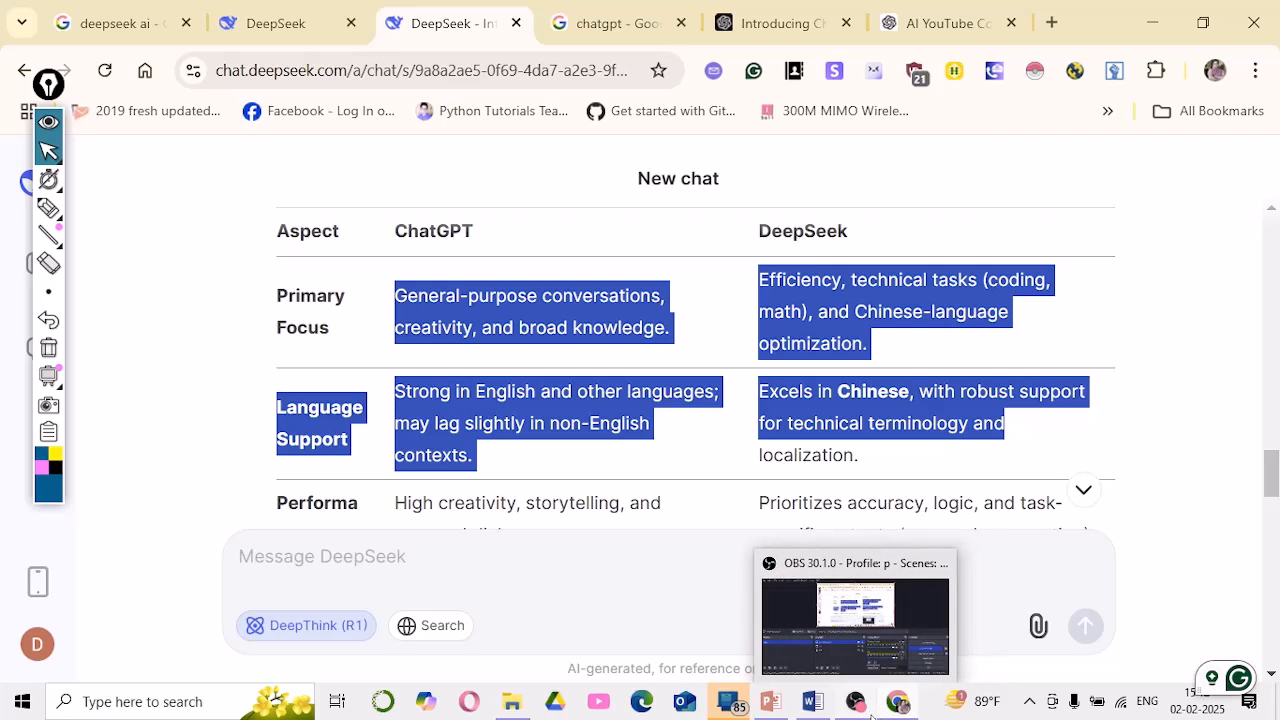
{"action": "left_click", "coordinate": [895, 390]}
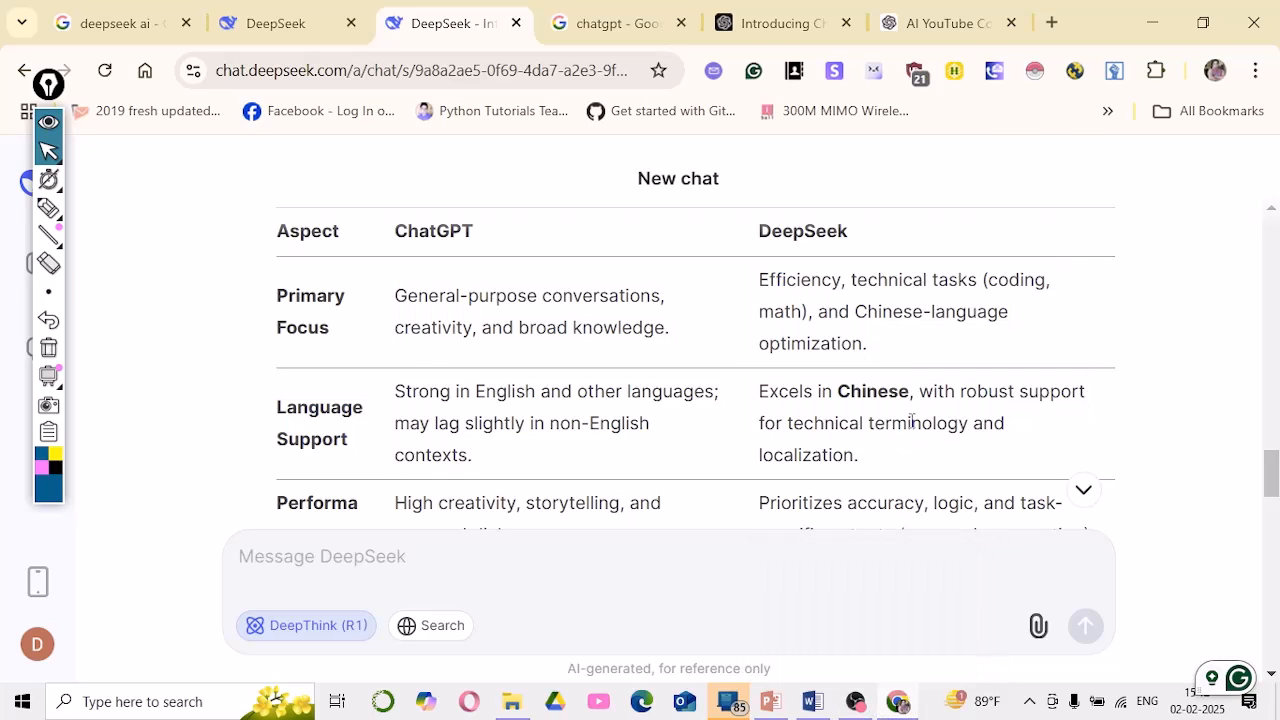